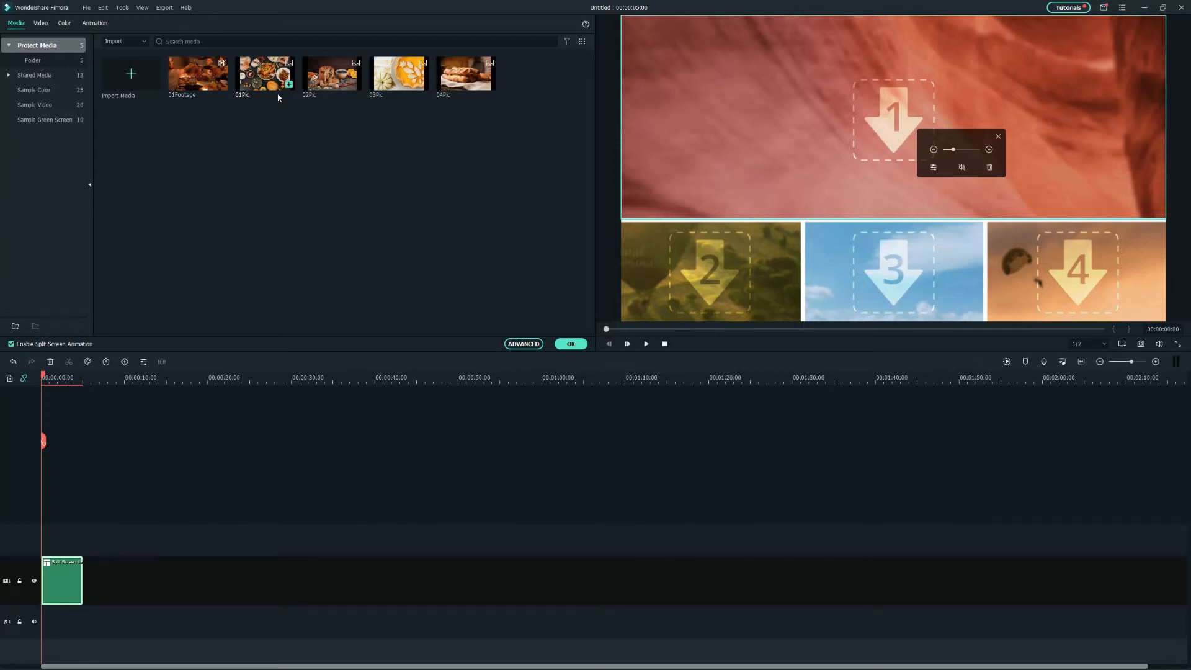
# Step: Place 01Pic in frame 1 of the split screen, enlarge it, and shift it slightly to frame the turkey
pyautogui.moveTo(278, 97); pyautogui.dragTo(893, 120)
pyautogui.click(988, 149)
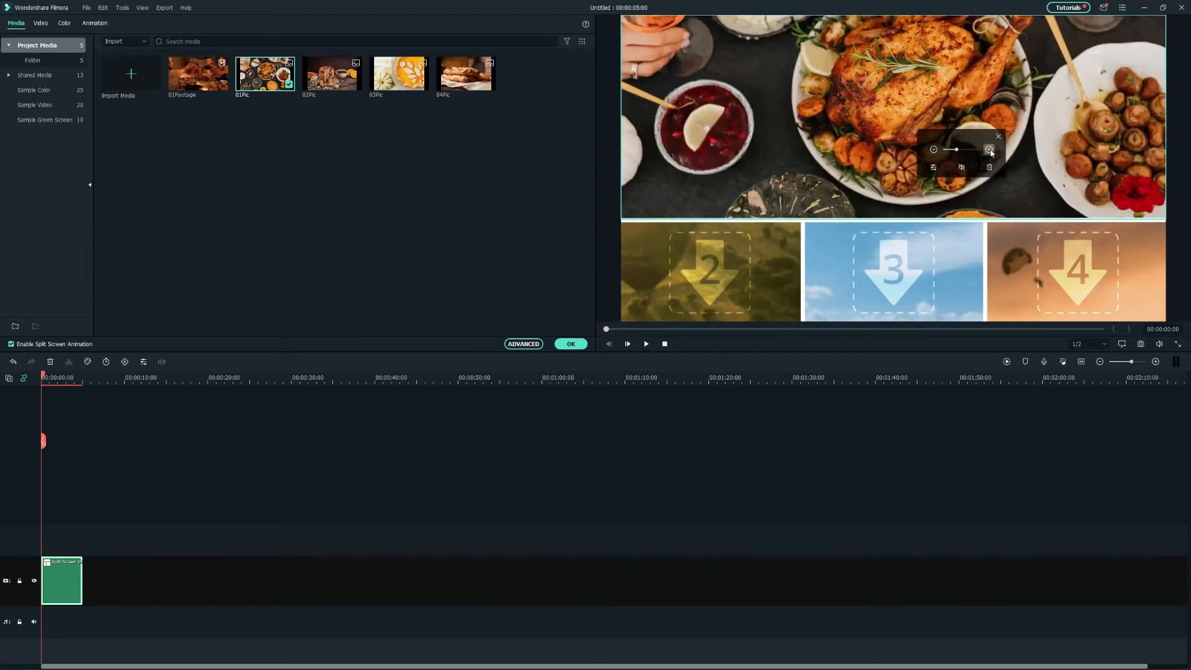
pyautogui.click(989, 149)
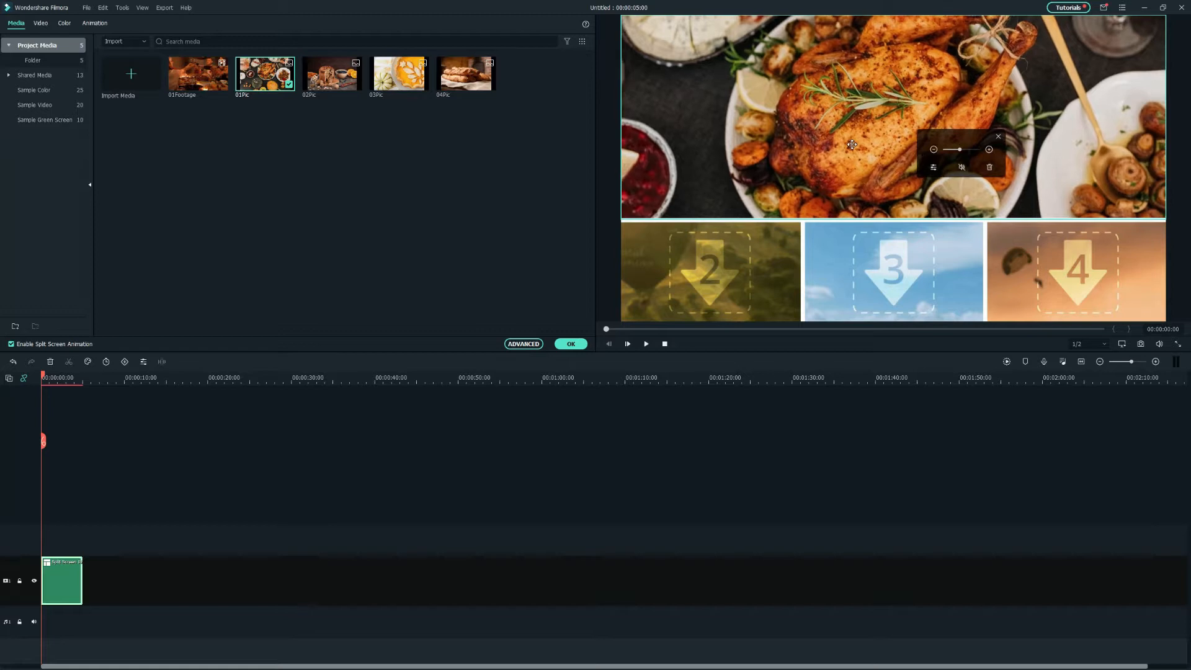
pyautogui.moveTo(860, 144); pyautogui.dragTo(865, 144)
# Step: Fill split-screen frames 2, 3 and 4 with 02Pic, 03Pic and 04Pic, and accept the layout
pyautogui.click(743, 280)
pyautogui.moveTo(331, 77); pyautogui.dragTo(711, 271)
pyautogui.moveTo(398, 73); pyautogui.dragTo(901, 268)
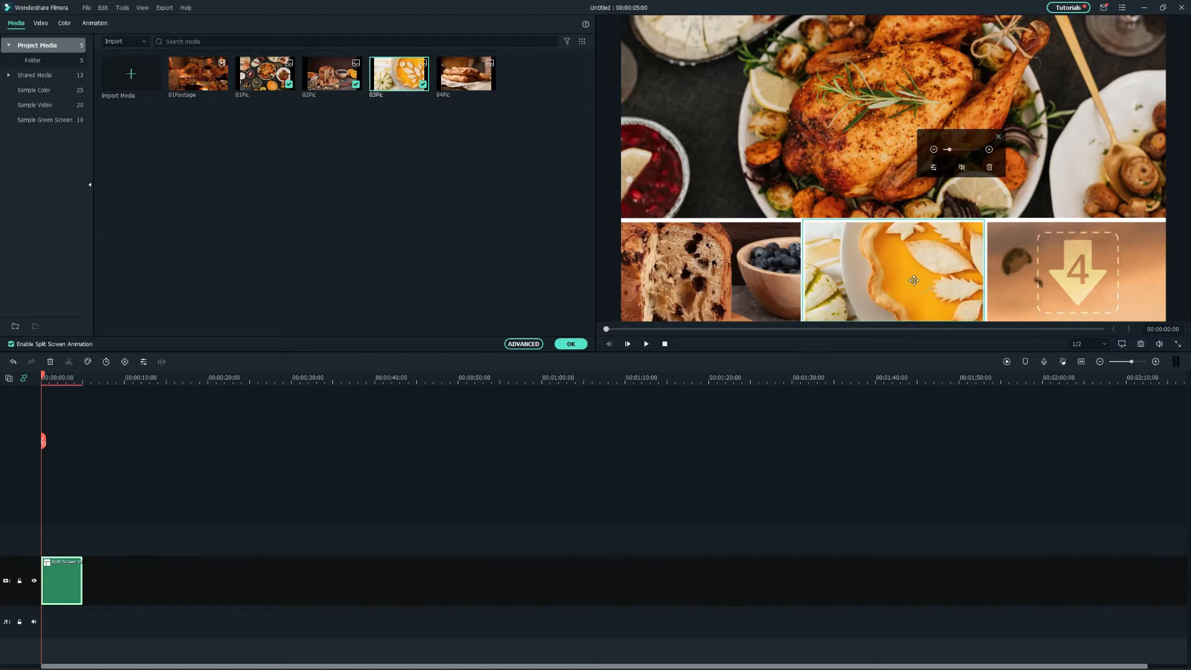
pyautogui.moveTo(465, 73); pyautogui.dragTo(1076, 271)
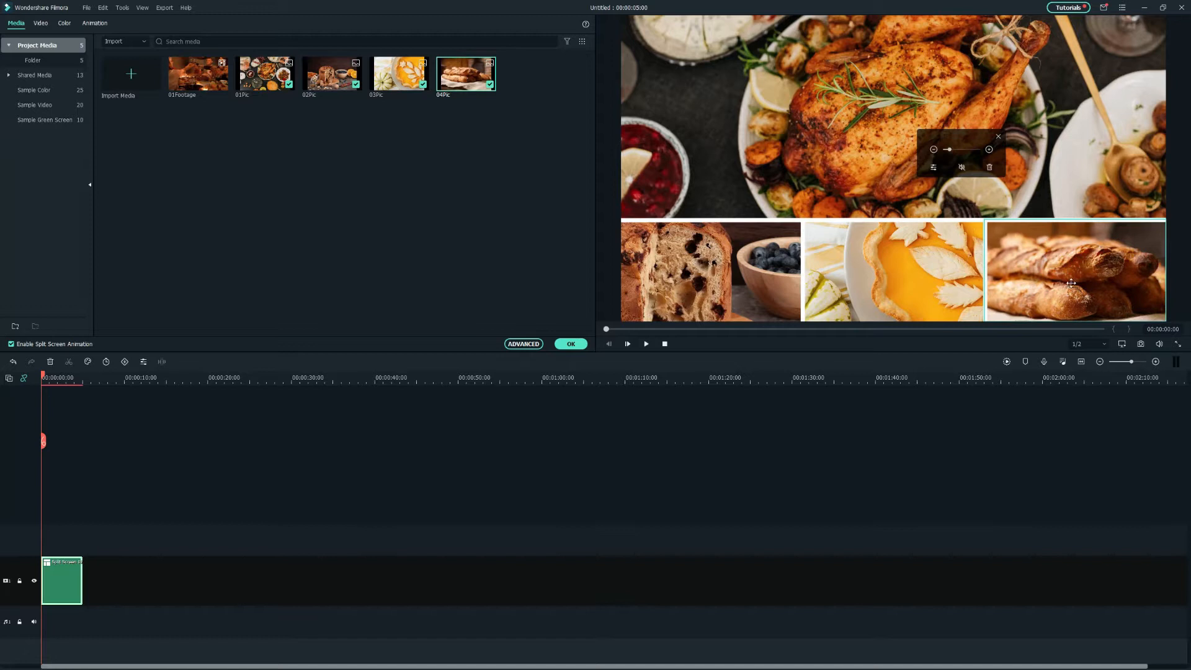
pyautogui.click(570, 344)
# Step: Search the transitions for "Thanksgiving" and apply a Thanksgiving Food Pack transition to the start of the split-screen clip
pyautogui.click(1079, 364)
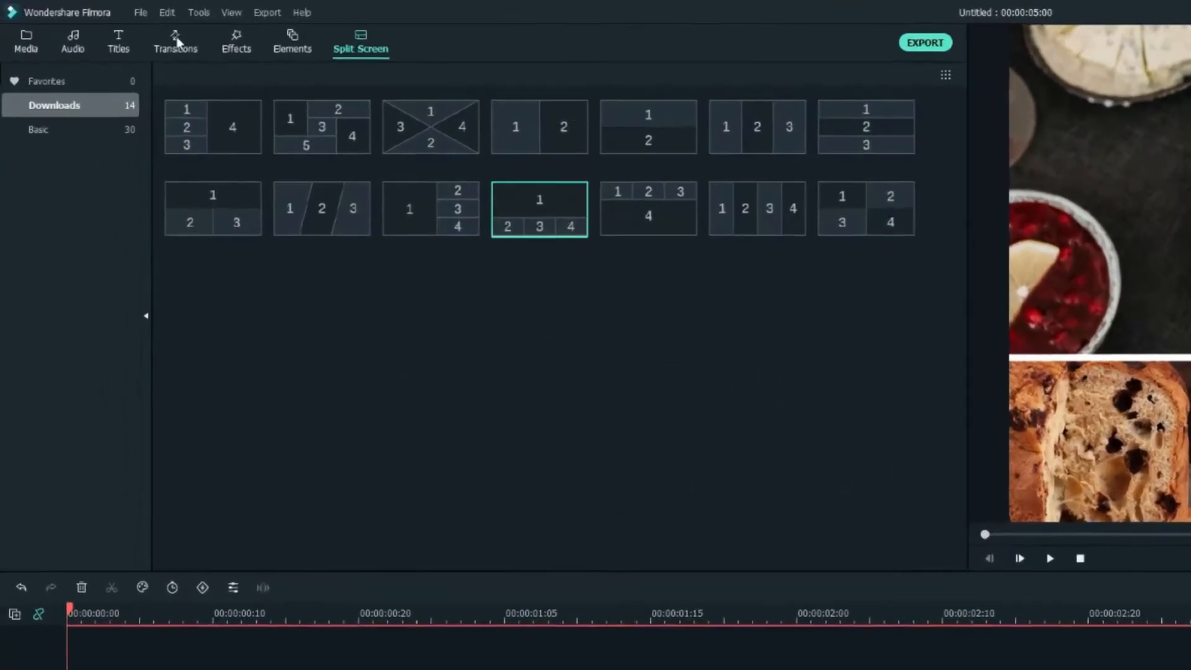
pyautogui.click(107, 26)
pyautogui.click(167, 47)
pyautogui.write('Thanksgiving')
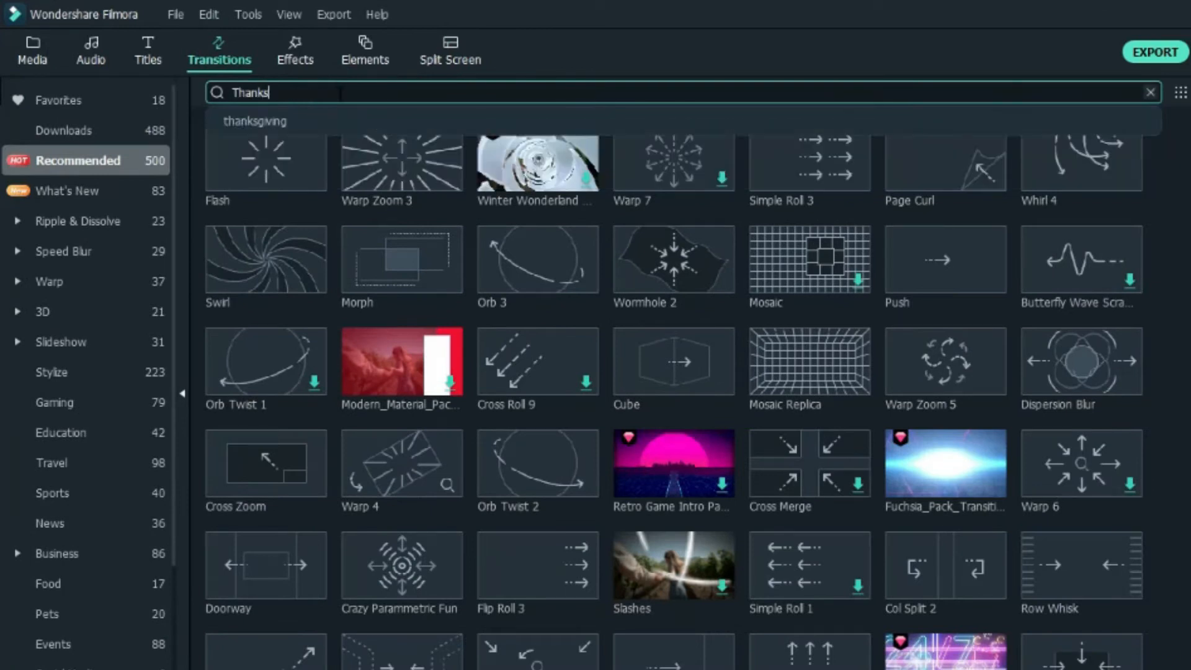
pyautogui.press('Return')
pyautogui.moveTo(957, 166); pyautogui.dragTo(220, 573)
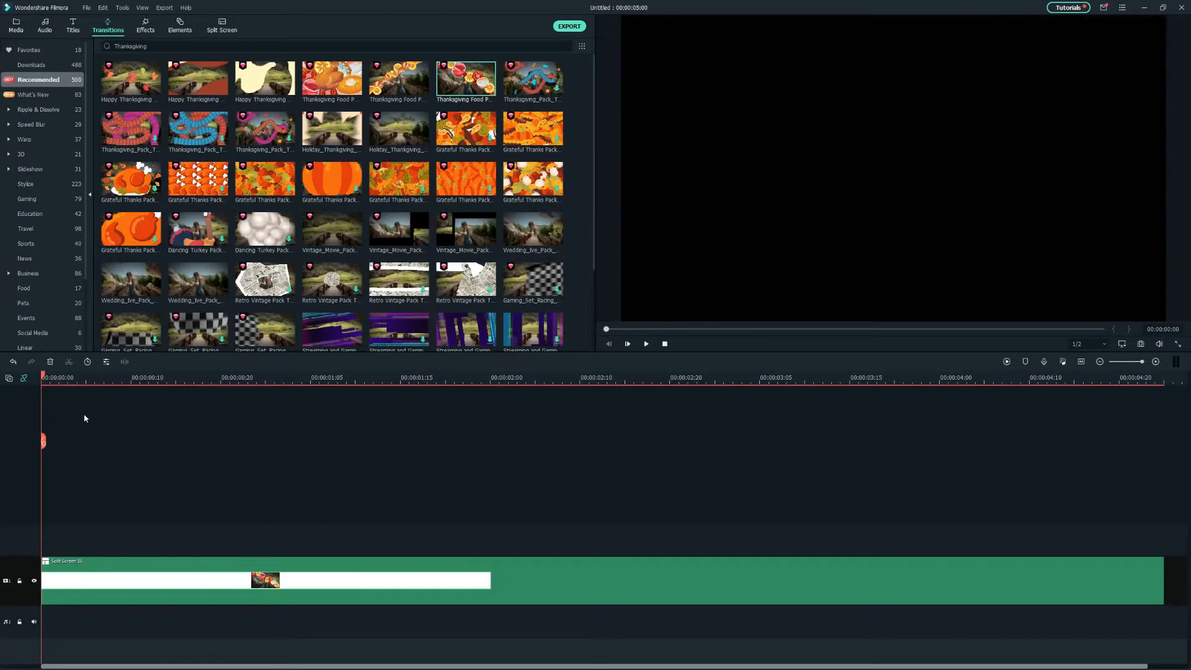
# Step: Lengthen the Thanksgiving transition to end at 00:00:02:15 and extend the split-screen clip to 00:00:07:00
pyautogui.moveTo(45, 379); pyautogui.dragTo(602, 479)
pyautogui.moveTo(490, 580); pyautogui.dragTo(625, 581)
pyautogui.moveTo(682, 379); pyautogui.dragTo(839, 451)
pyautogui.click(610, 580)
pyautogui.moveTo(610, 580); pyautogui.dragTo(839, 581)
# Step: Take a snapshot at 00:00:02:15 and place it on the track above from that time to the split-screen clip's end
pyautogui.moveTo(839, 375); pyautogui.dragTo(340, 473)
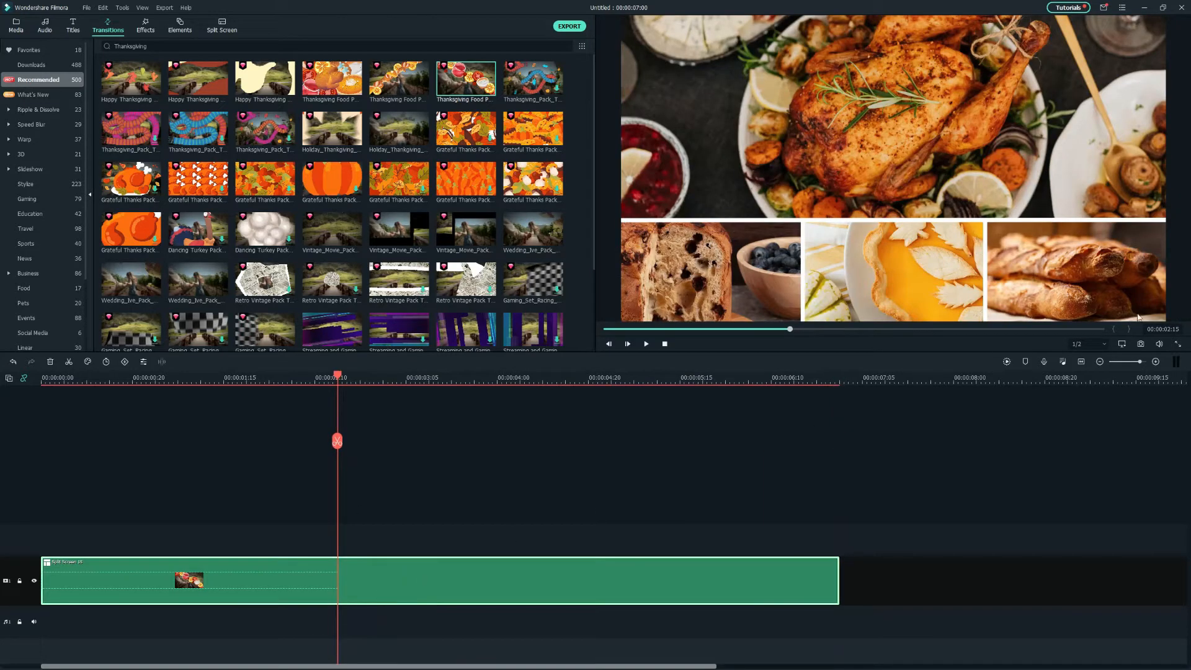
pyautogui.click(1141, 344)
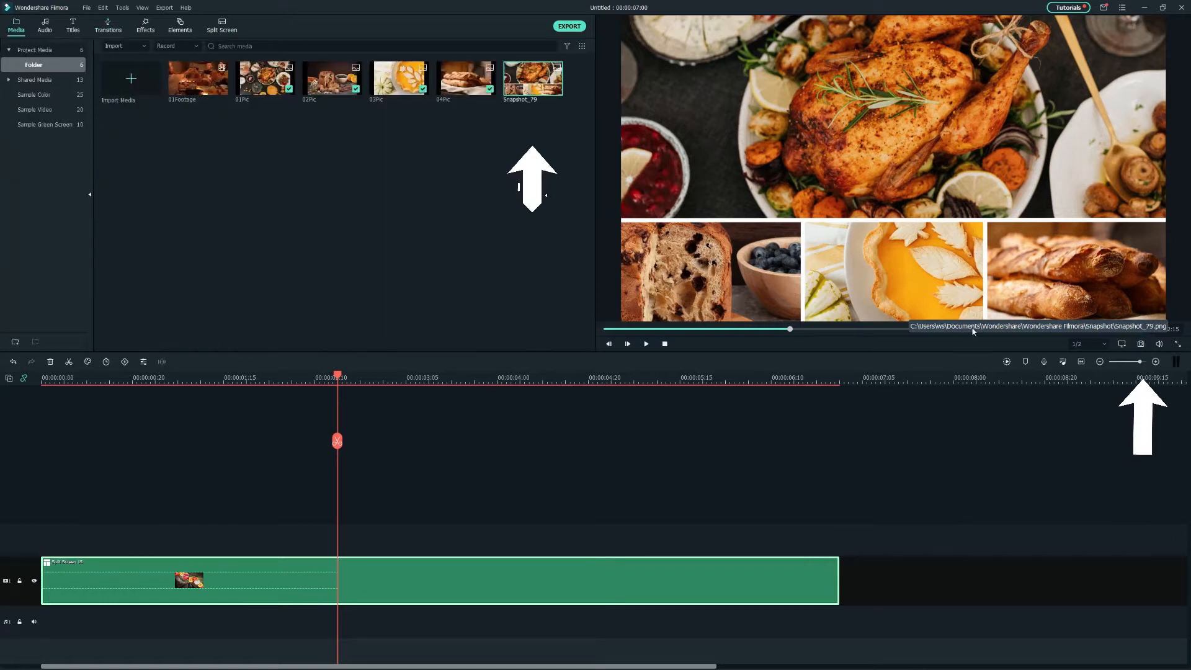
pyautogui.moveTo(526, 87); pyautogui.dragTo(344, 524)
pyautogui.moveTo(902, 539); pyautogui.dragTo(838, 549)
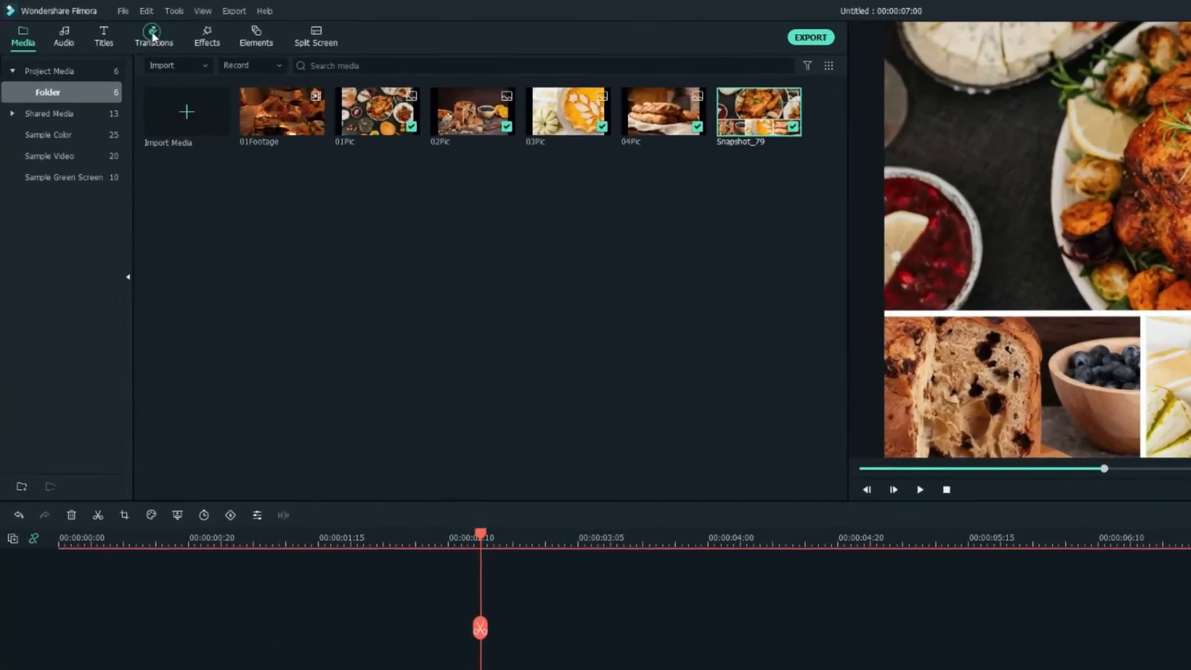
# Step: Search the transitions for "dissolve" and apply Dissolve to the start of the snapshot clip
pyautogui.click(107, 26)
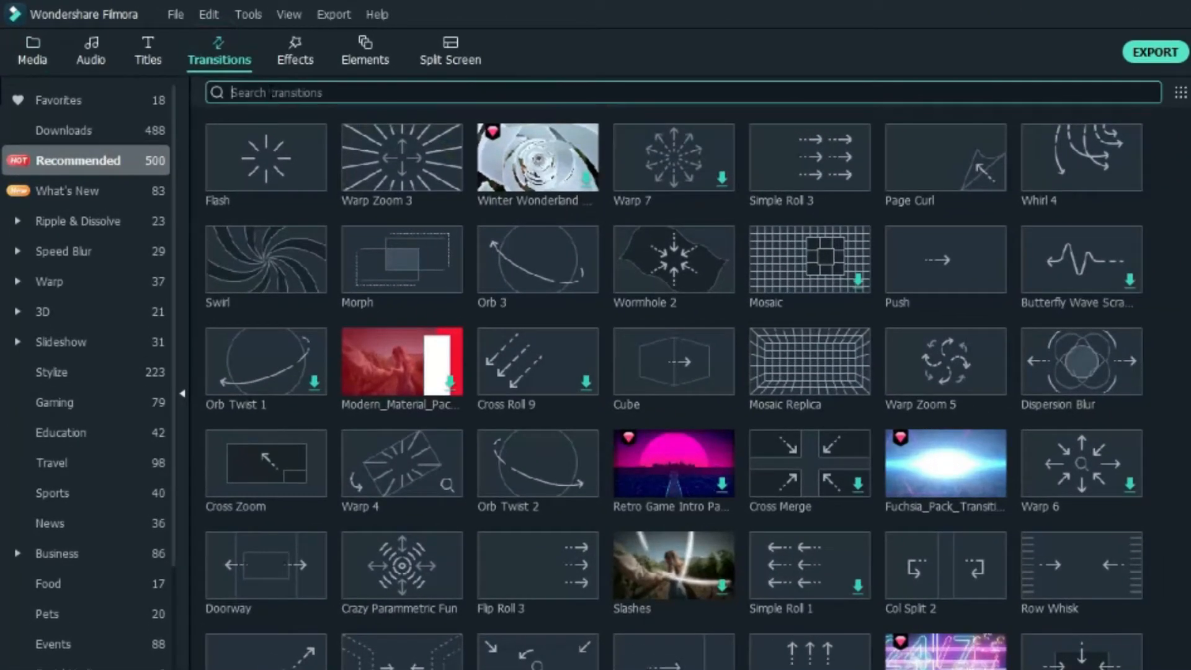
pyautogui.click(233, 93)
pyautogui.write('dis')
pyautogui.write('so')
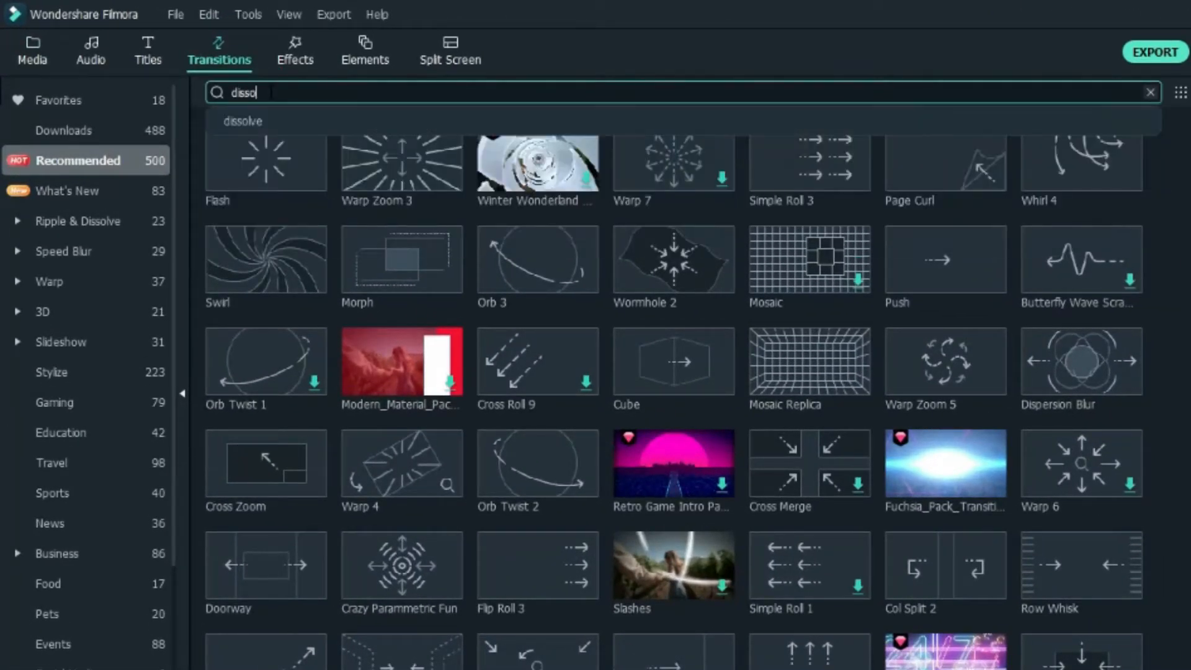
pyautogui.write('lve')
pyautogui.press('Return')
pyautogui.moveTo(273, 148); pyautogui.dragTo(558, 612)
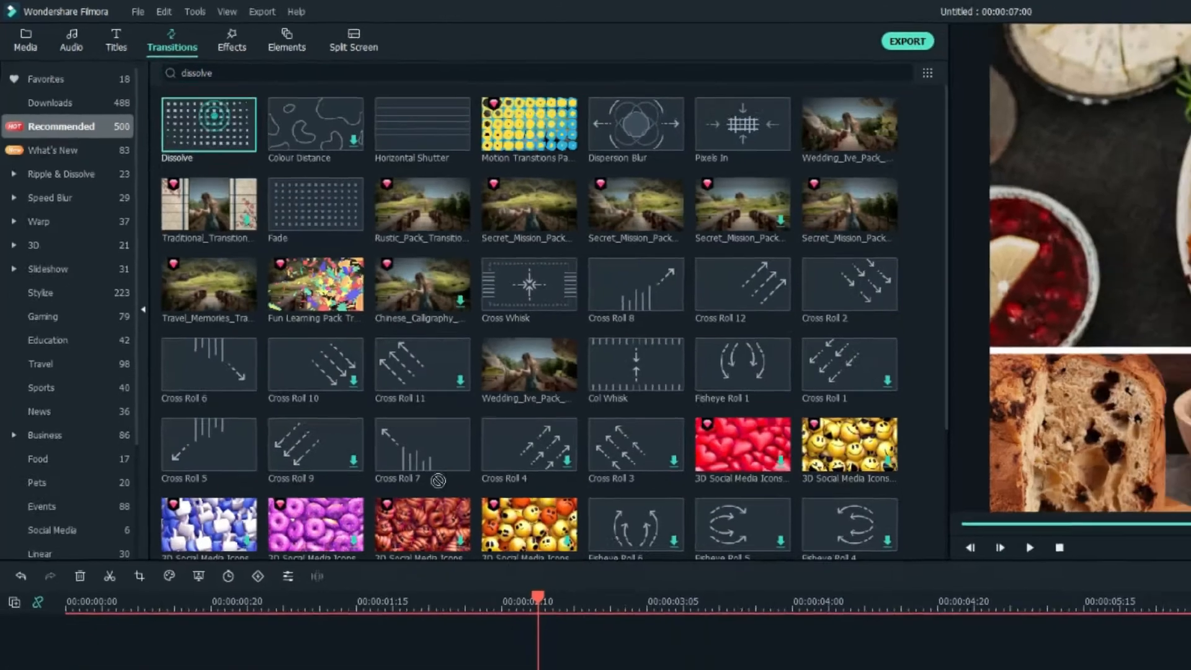
pyautogui.moveTo(437, 480); pyautogui.dragTo(400, 582)
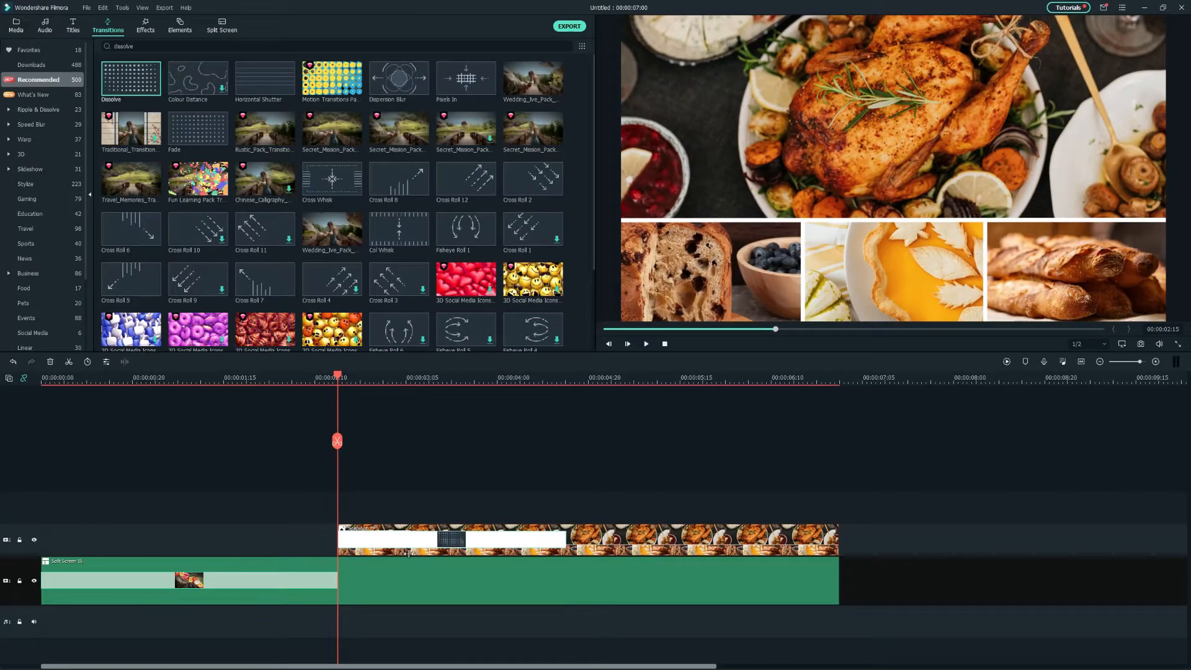
# Step: Search the effects for "blur" and apply Direction blur to the snapshot clip
pyautogui.click(145, 26)
pyautogui.click(140, 46)
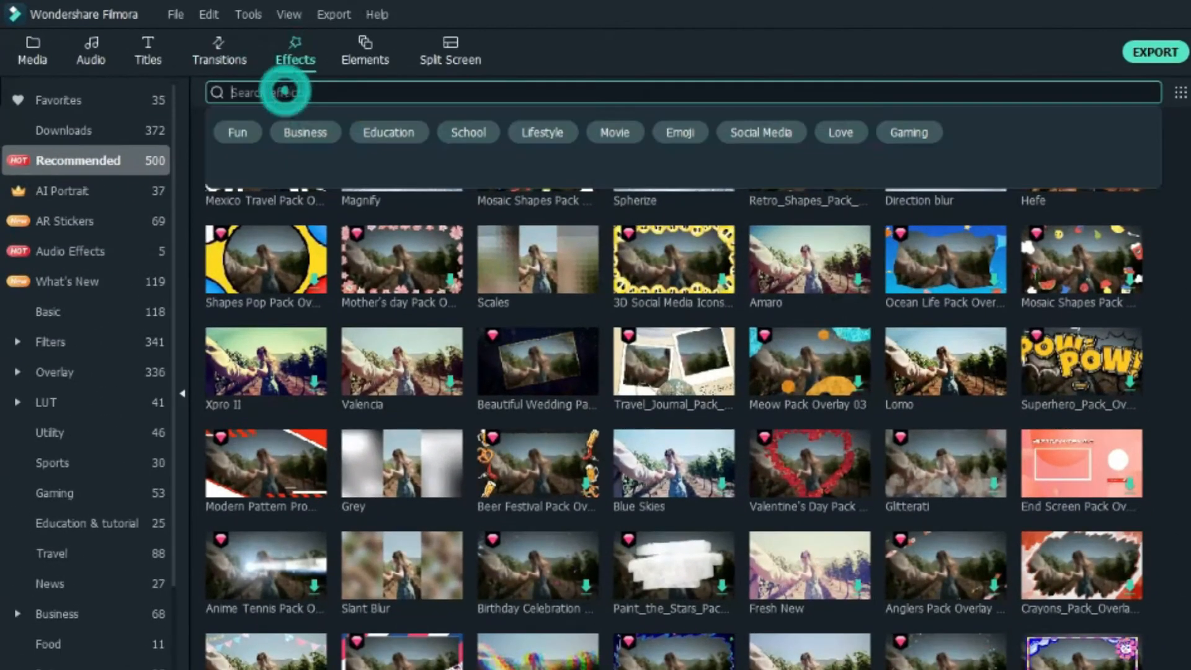
pyautogui.write('blu')
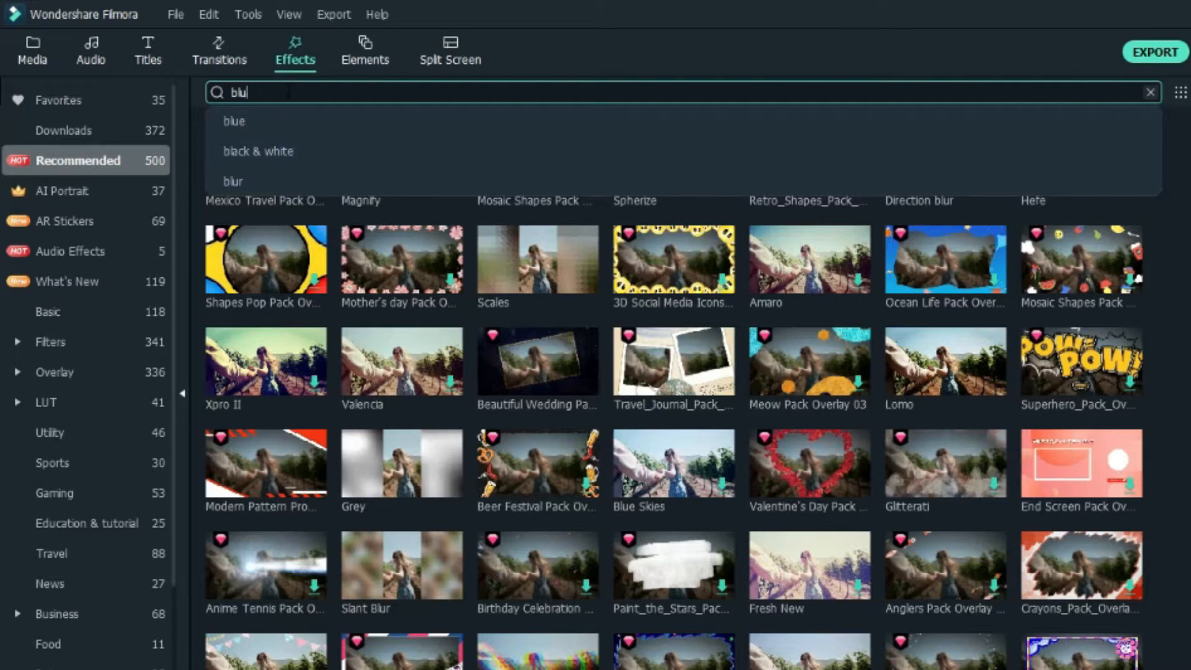
pyautogui.write('r')
pyautogui.press('Return')
pyautogui.moveTo(277, 180); pyautogui.dragTo(343, 514)
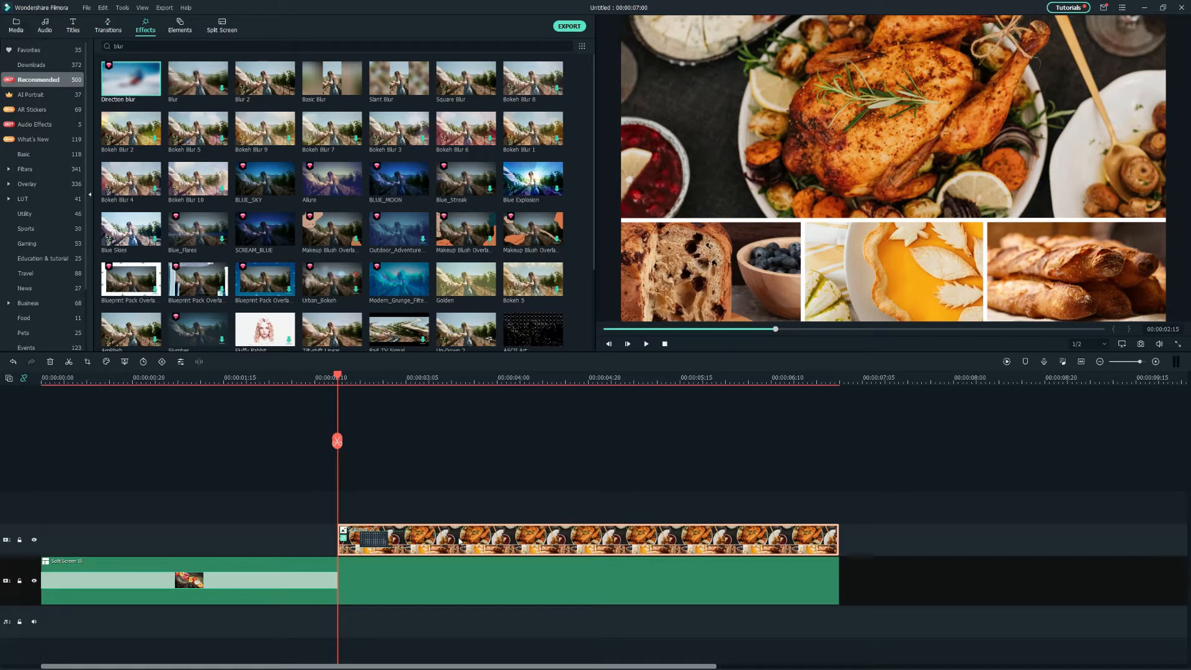
# Step: Set the snapshot clip's Direction blur length to 15 and accept the change
pyautogui.doubleClick(459, 541)
pyautogui.click(394, 227)
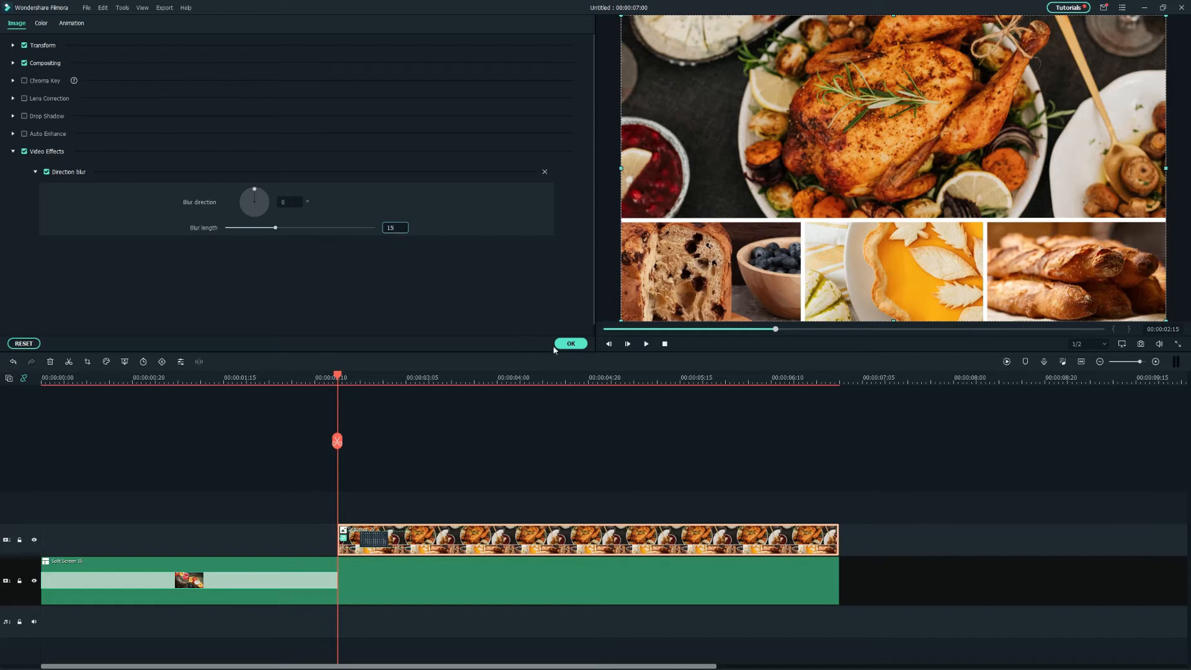
pyautogui.click(570, 343)
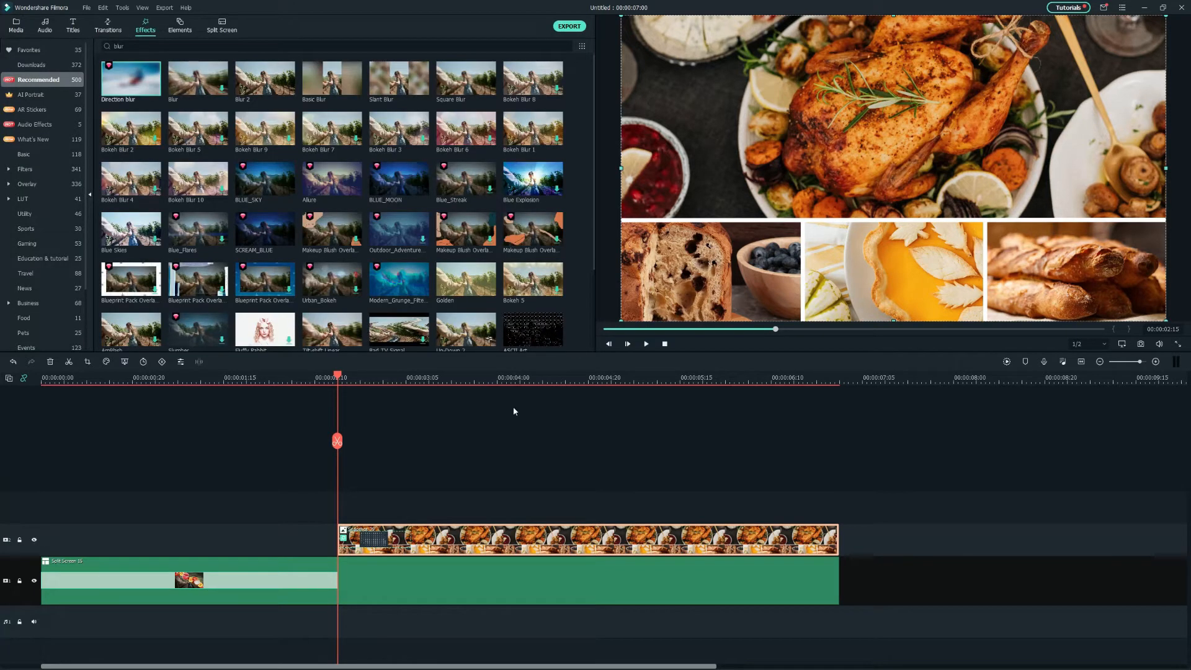
# Step: Search the titles for "Thanksgiving" and place the food-ring Thanksgiving Food Pack title above the snapshot, starting at 00:00:01:15
pyautogui.click(73, 26)
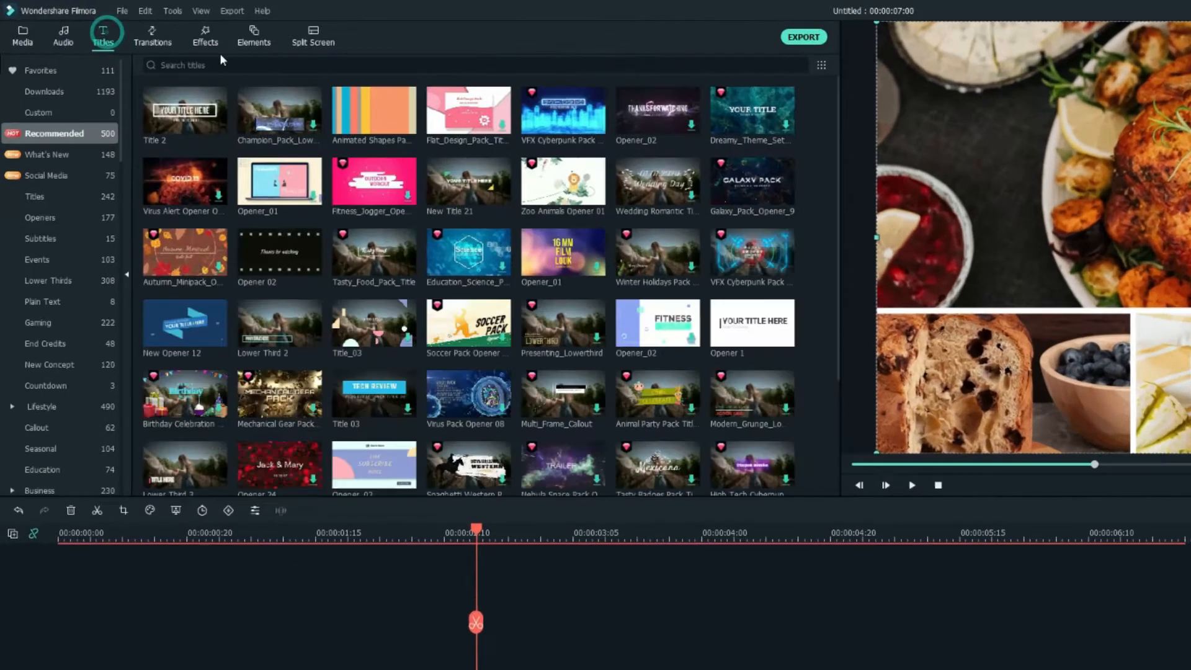
pyautogui.click(160, 45)
pyautogui.write('Thanksgiving')
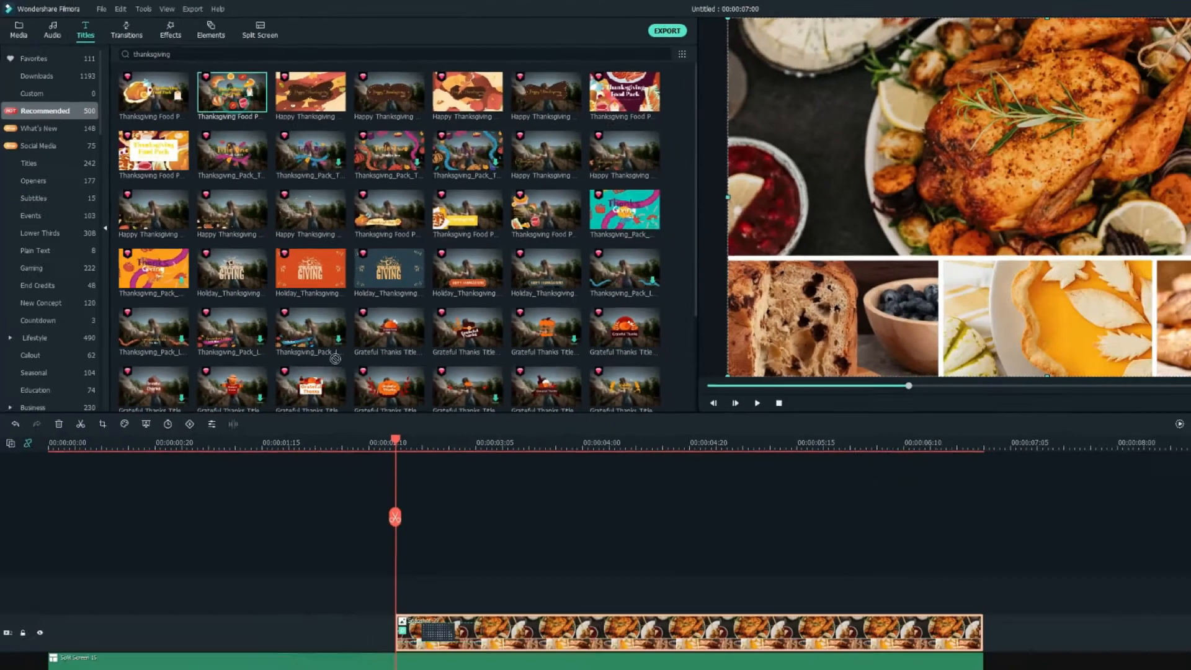
pyautogui.moveTo(402, 156); pyautogui.dragTo(253, 472)
pyautogui.click(225, 422)
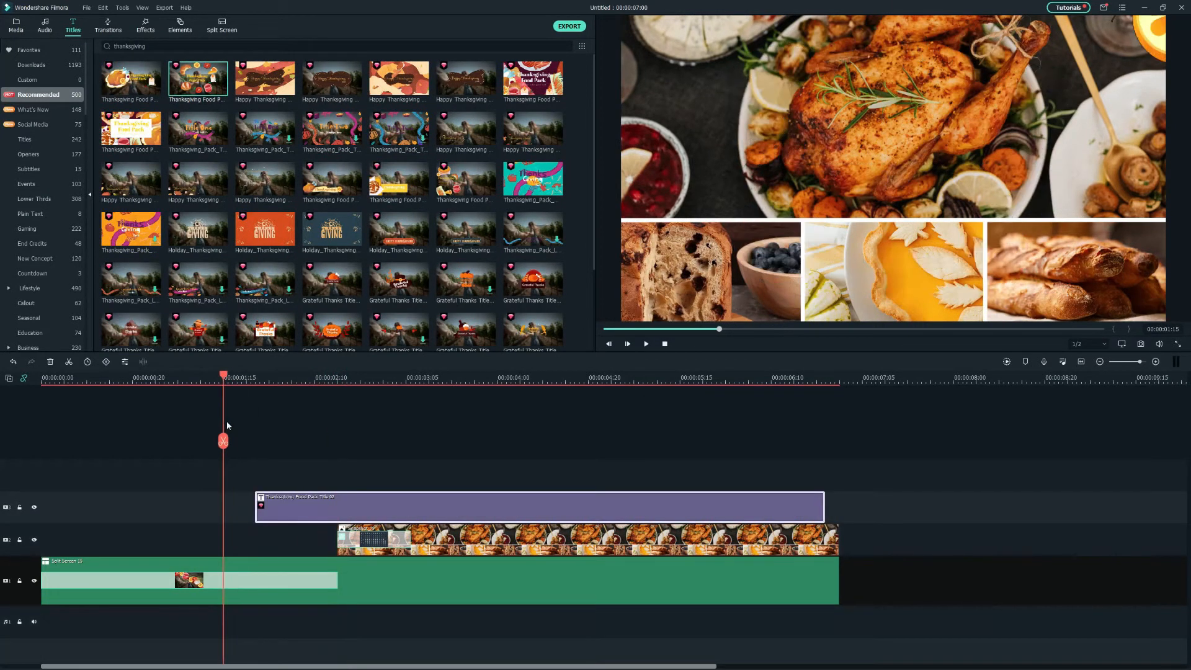
pyautogui.moveTo(352, 500); pyautogui.dragTo(320, 498)
# Step: Replace the title's "Thanksgiving" text with "My Family's Thanksgiving Dinner" on three lines
pyautogui.moveTo(224, 377); pyautogui.dragTo(375, 401)
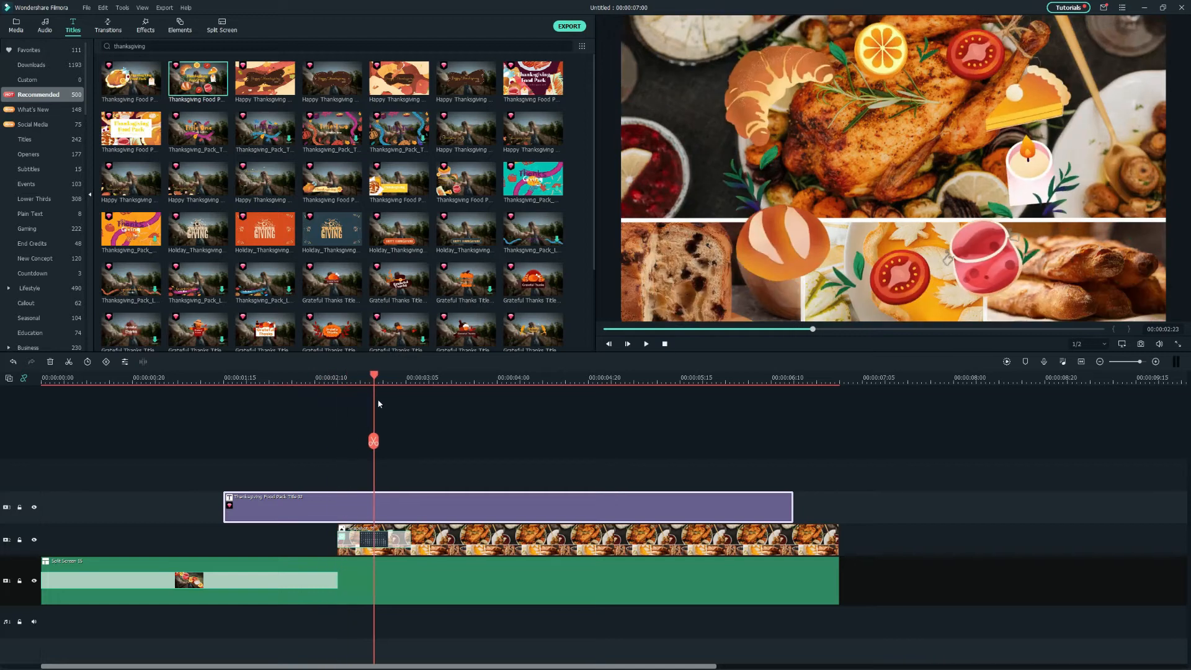
pyautogui.doubleClick(406, 511)
pyautogui.click(210, 90)
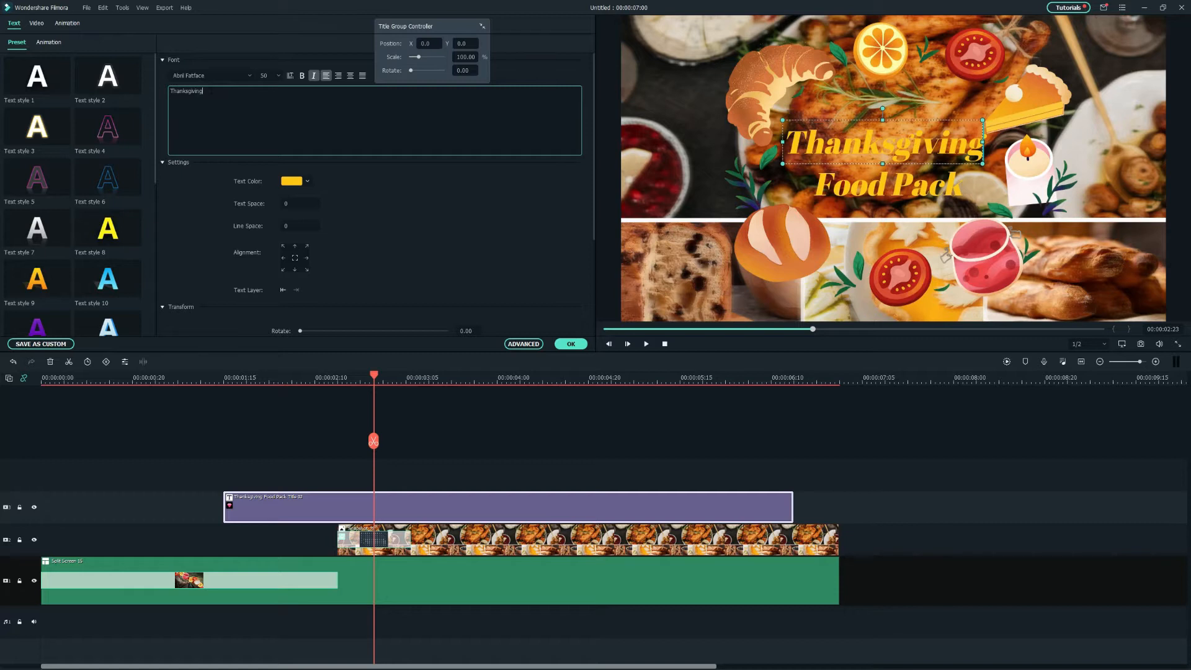
pyautogui.press('BackSpace')
pyautogui.press('BackSpace')
pyautogui.press('BackSpace')
pyautogui.press('BackSpace')
pyautogui.press('BackSpace')
pyautogui.press('BackSpace')
pyautogui.press('BackSpace')
pyautogui.press('BackSpace')
pyautogui.press('BackSpace')
pyautogui.press('BackSpace')
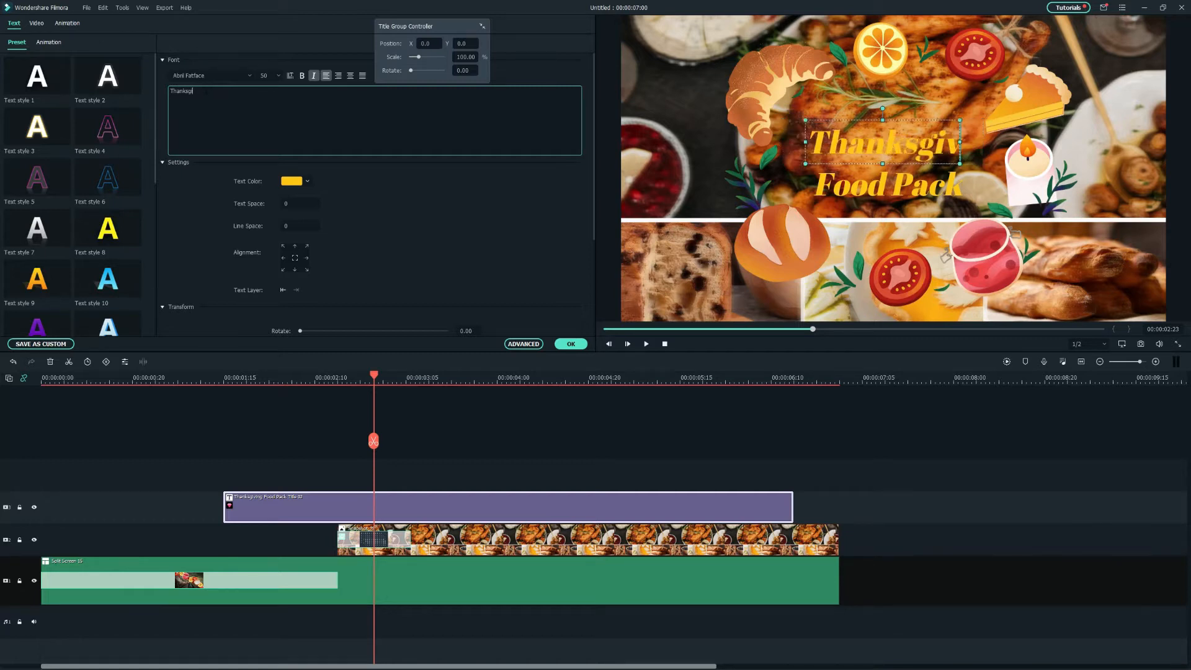
pyautogui.write("My Family's")
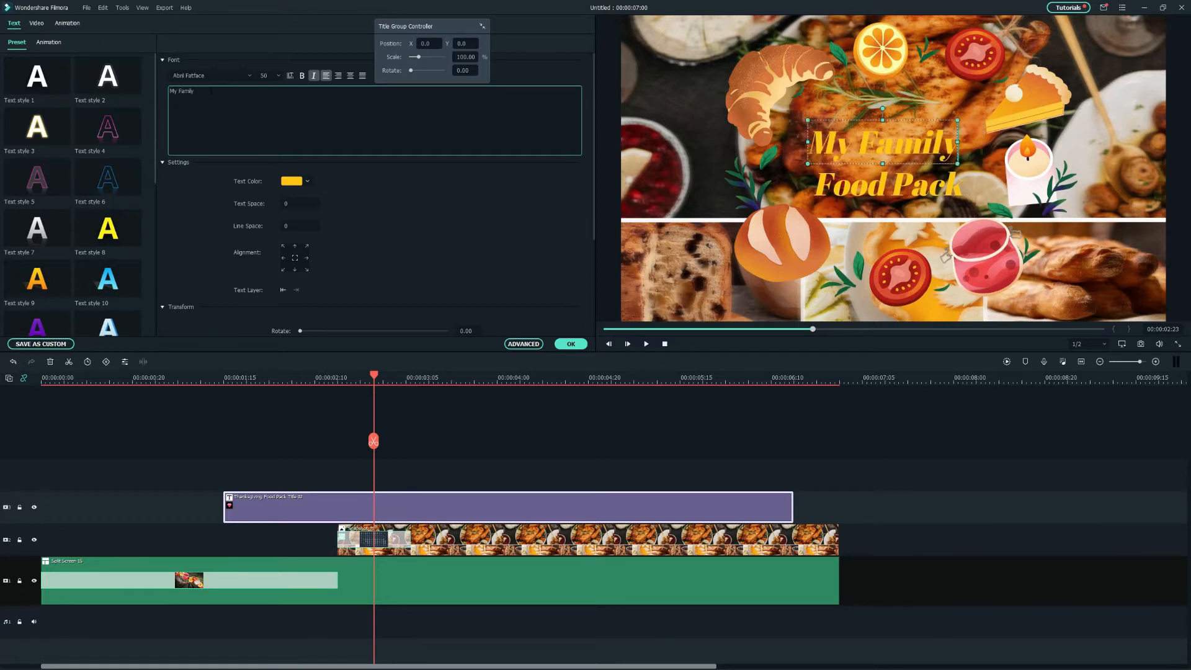
pyautogui.press('Return')
pyautogui.write('Thanksgiving')
pyautogui.press('Return')
# Step: Set the color of the "My Family's Thanksgiving Dinner" text to white
pyautogui.click(307, 181)
pyautogui.click(304, 250)
pyautogui.click(286, 211)
pyautogui.click(367, 302)
# Step: Enable Text Shadow for the title text in the advanced text editor and adjust the shadow with a value of 3
pyautogui.scroll(-5, 366, 252)
pyautogui.click(523, 344)
pyautogui.scroll(-3, 37, 476)
pyautogui.click(16, 471)
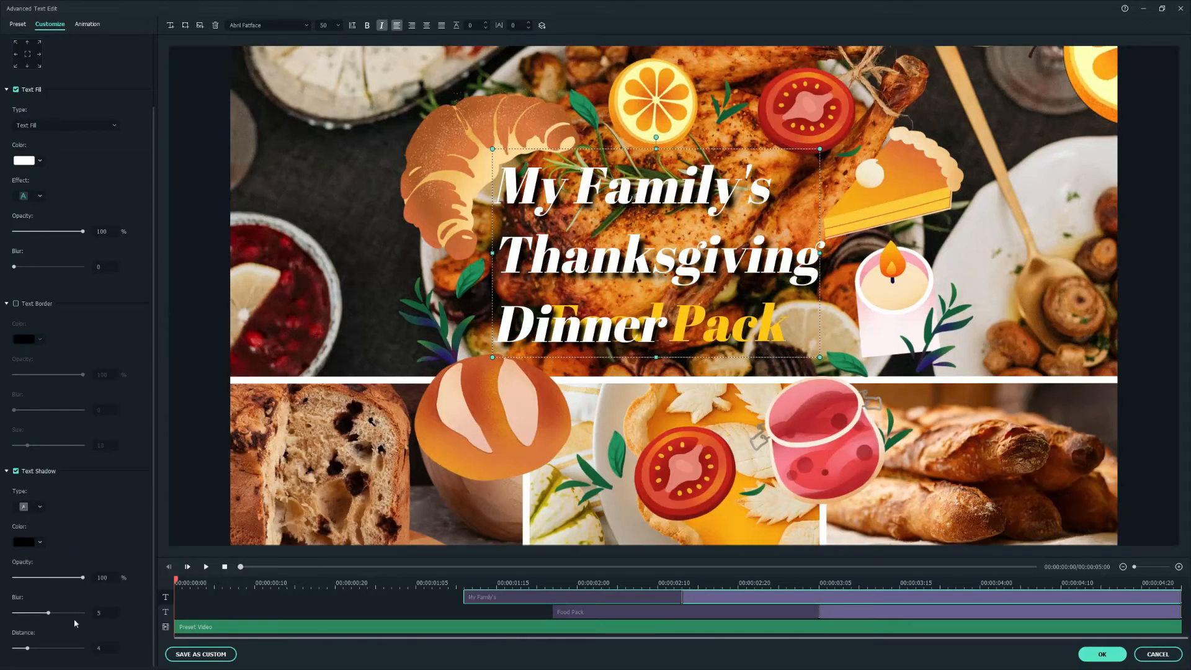
pyautogui.write('3')
# Step: Delete the "Food Pack" text line, then center-align the remaining title text and move it to the middle of the food ring
pyautogui.click(858, 611)
pyautogui.press('Delete')
pyautogui.click(858, 597)
pyautogui.click(426, 25)
pyautogui.moveTo(672, 263); pyautogui.dragTo(689, 307)
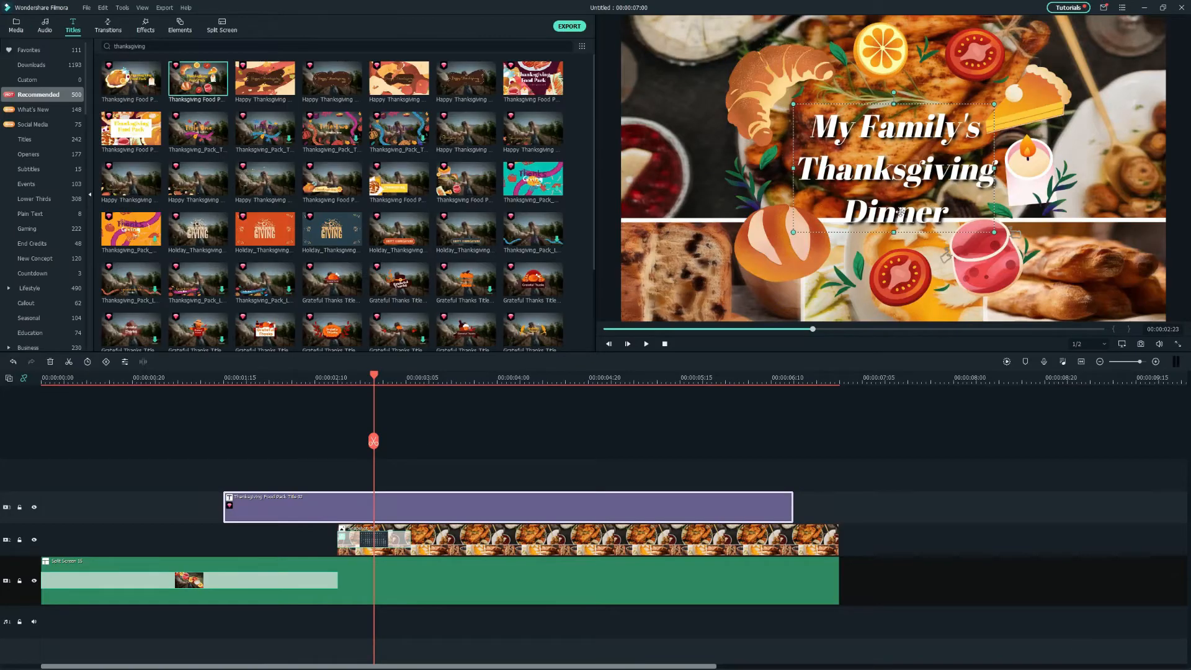
# Step: Cut off the title after 00:00:05:10 and place the 01Footage clip directly behind it on the same track
pyautogui.moveTo(379, 376); pyautogui.dragTo(661, 422)
pyautogui.click(657, 443)
pyautogui.press('Delete')
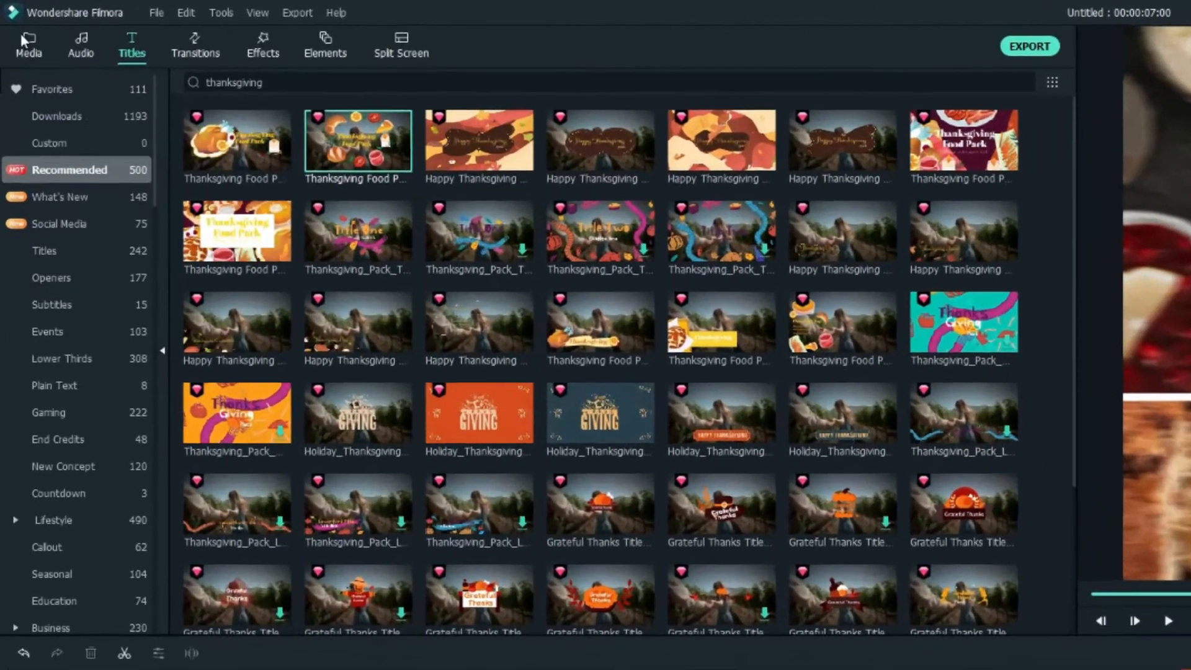
pyautogui.click(17, 26)
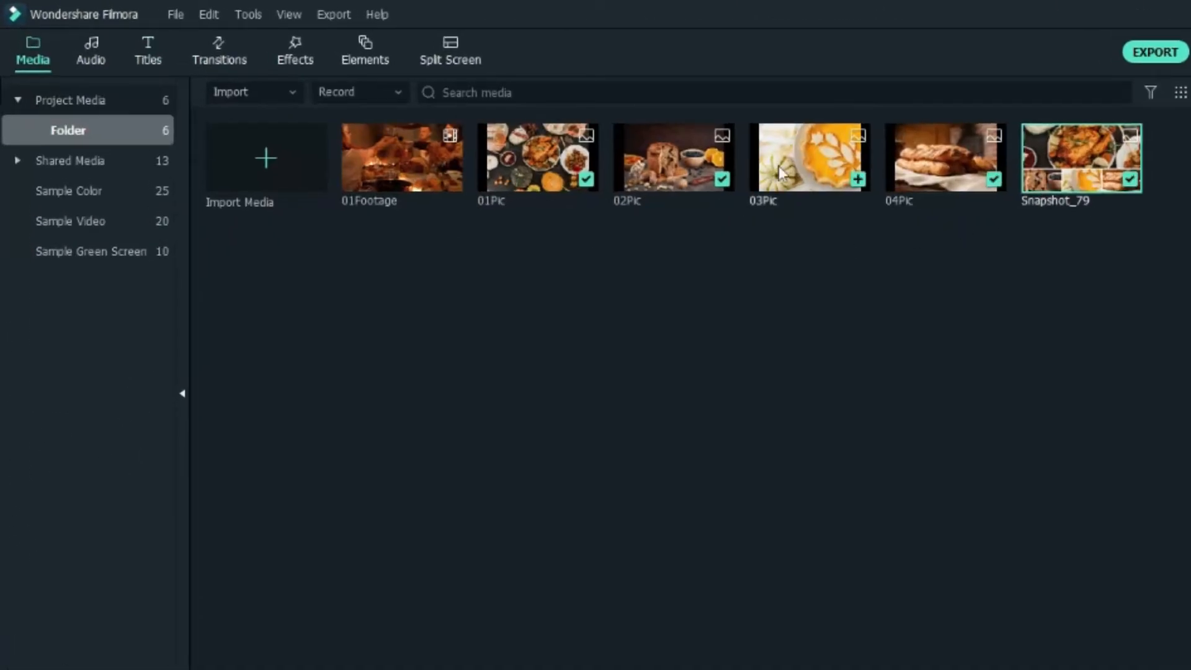
pyautogui.moveTo(425, 164); pyautogui.dragTo(666, 513)
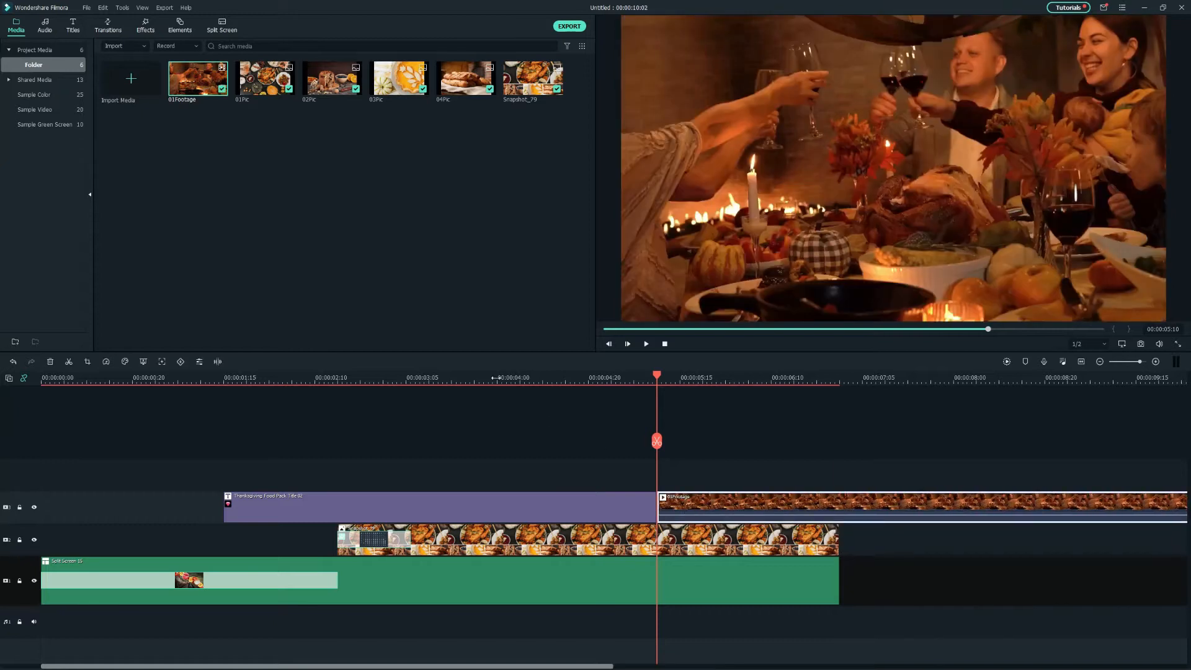
# Step: Search the effects for "Thanksgiving" and stack the pumpkin-row and gourd-and-leaf Grateful Thanks Pack overlays above 01Footage, starting at 00:00:05:10
pyautogui.click(144, 25)
pyautogui.click(156, 45)
pyautogui.write('Thanksgiving')
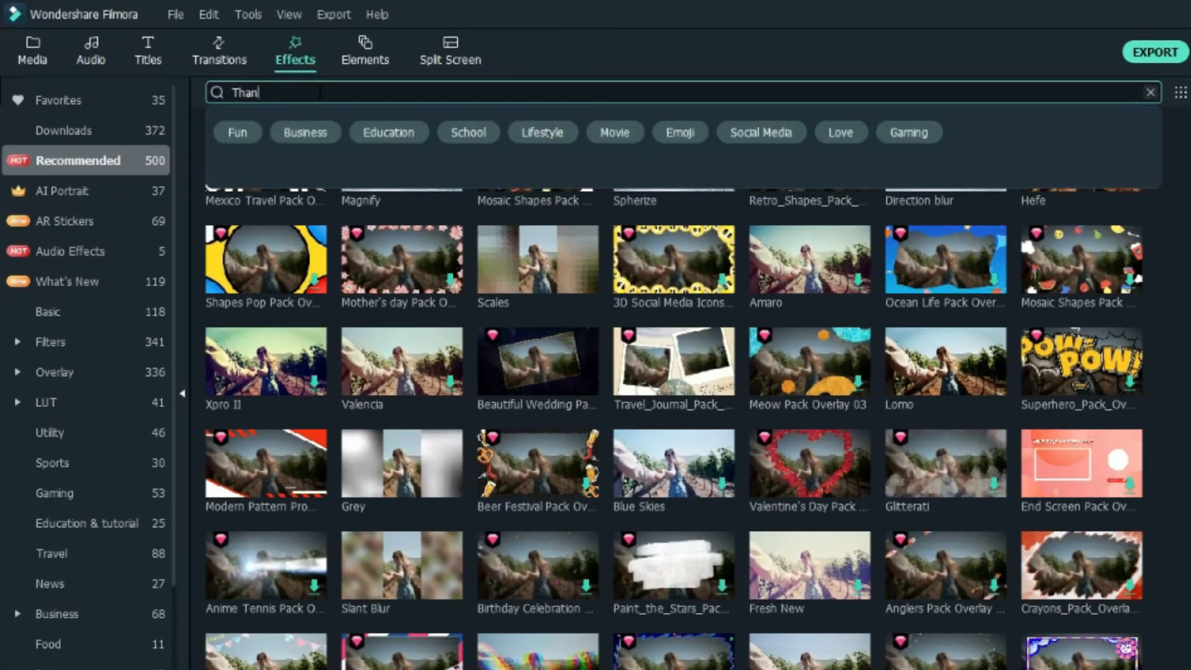
pyautogui.press('Return')
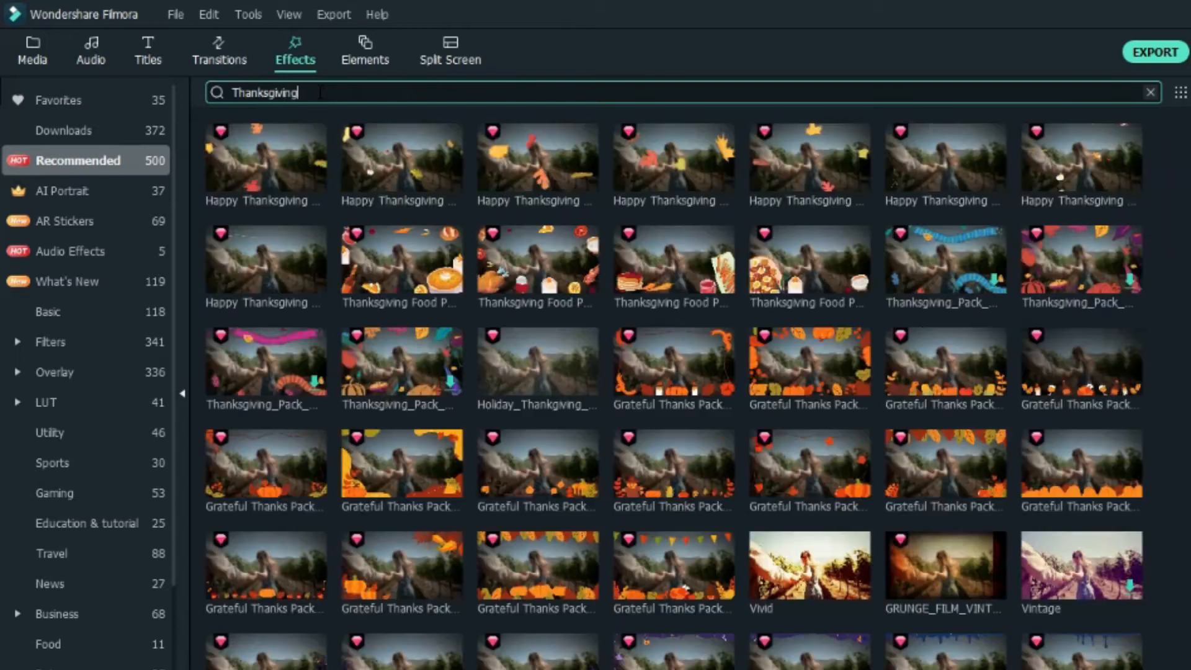
pyautogui.moveTo(1055, 497); pyautogui.dragTo(665, 457)
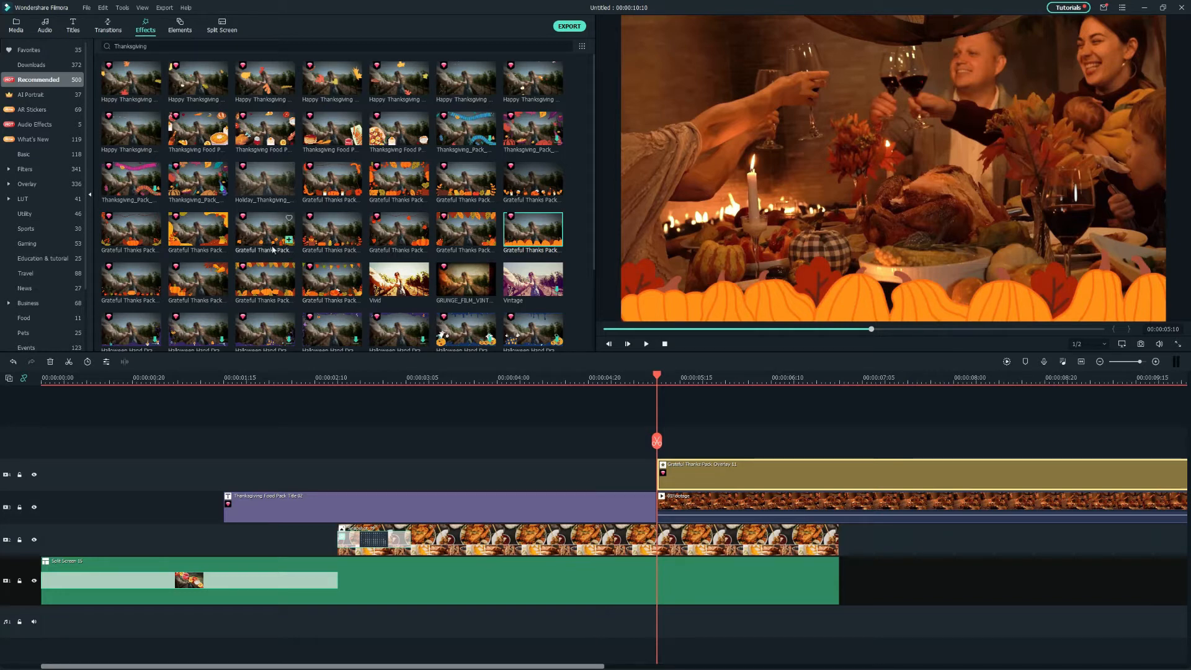
pyautogui.moveTo(265, 236); pyautogui.dragTo(663, 432)
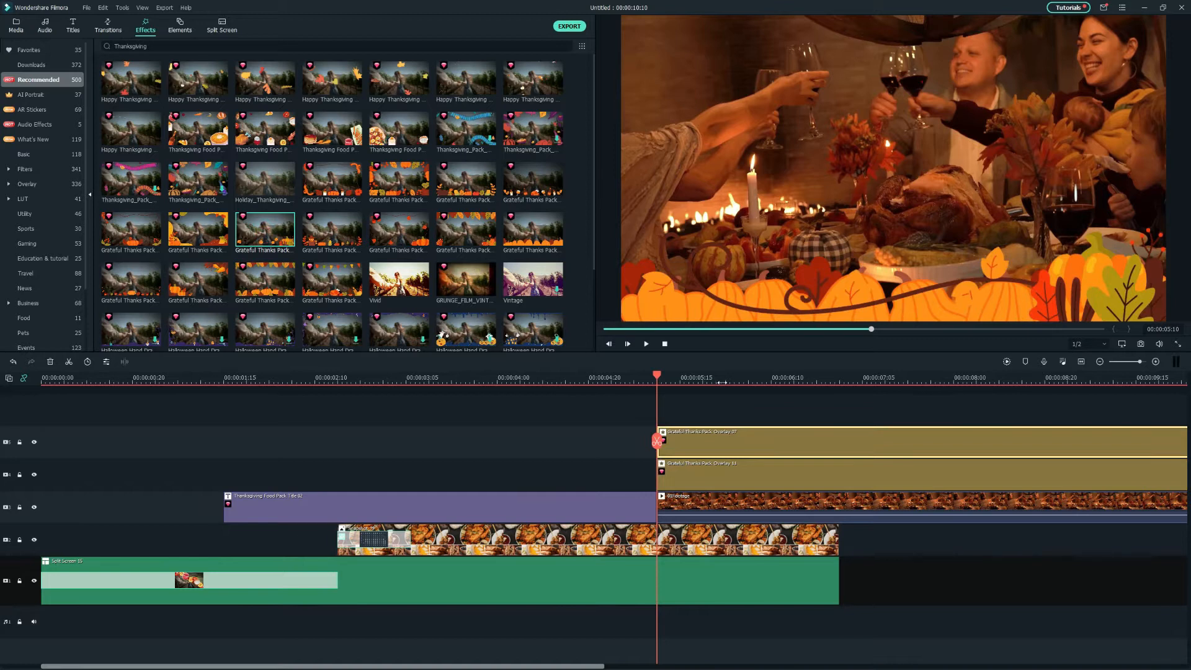
# Step: Trim both Grateful Thanks Pack overlays at 00:00:10:02 so they end together with the 01Footage clip
pyautogui.moveTo(686, 380); pyautogui.dragTo(739, 447)
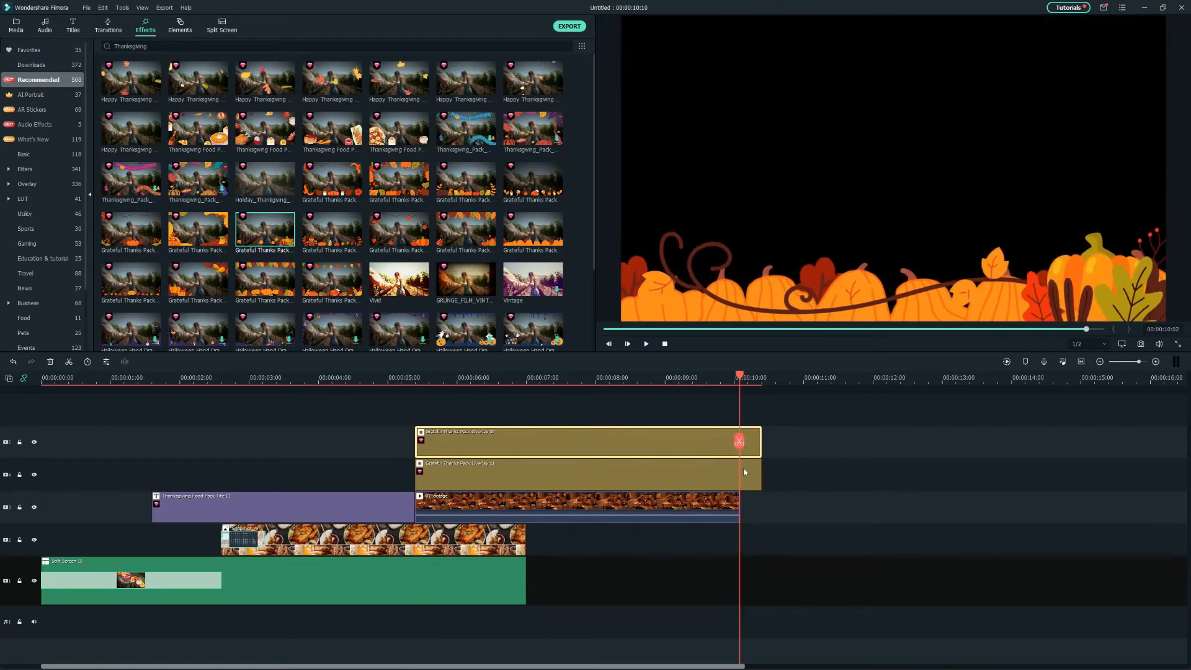
pyautogui.keyDown('ctrl'); pyautogui.click(749, 473); pyautogui.keyUp('ctrl')
pyautogui.click(739, 442)
pyautogui.press('Delete')
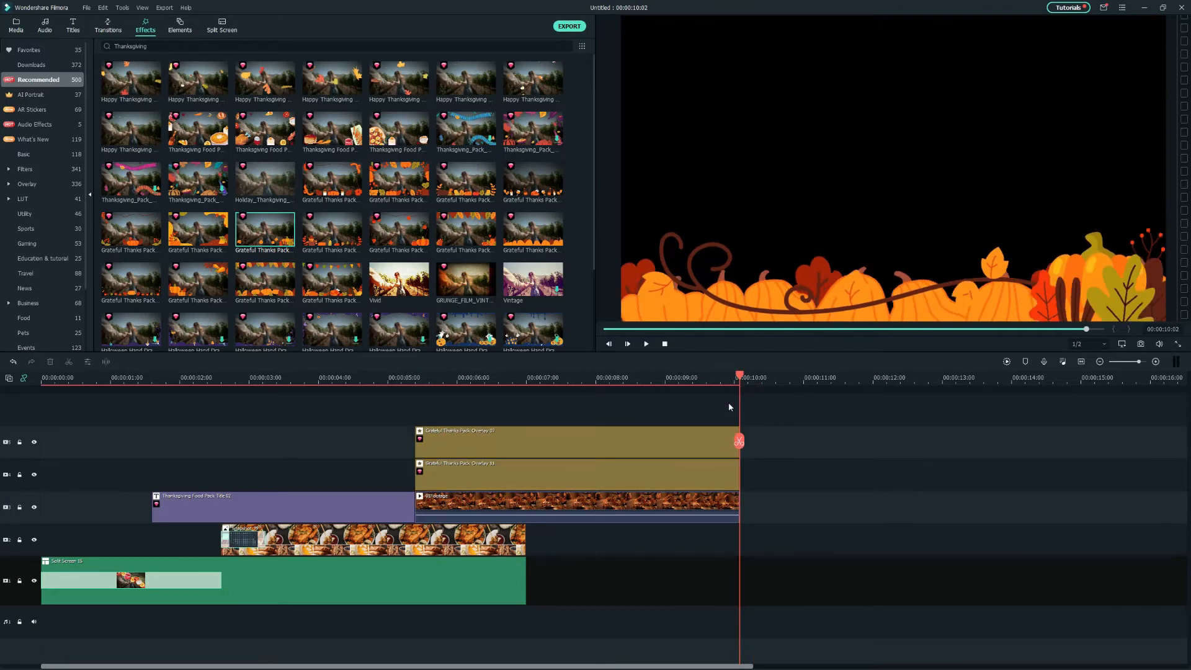
# Step: Search the titles for "Thanksgiving" and place the Grateful Thanks turkey-badge title on a new track above the overlays, near 00:00:05:22
pyautogui.moveTo(742, 374); pyautogui.dragTo(463, 416)
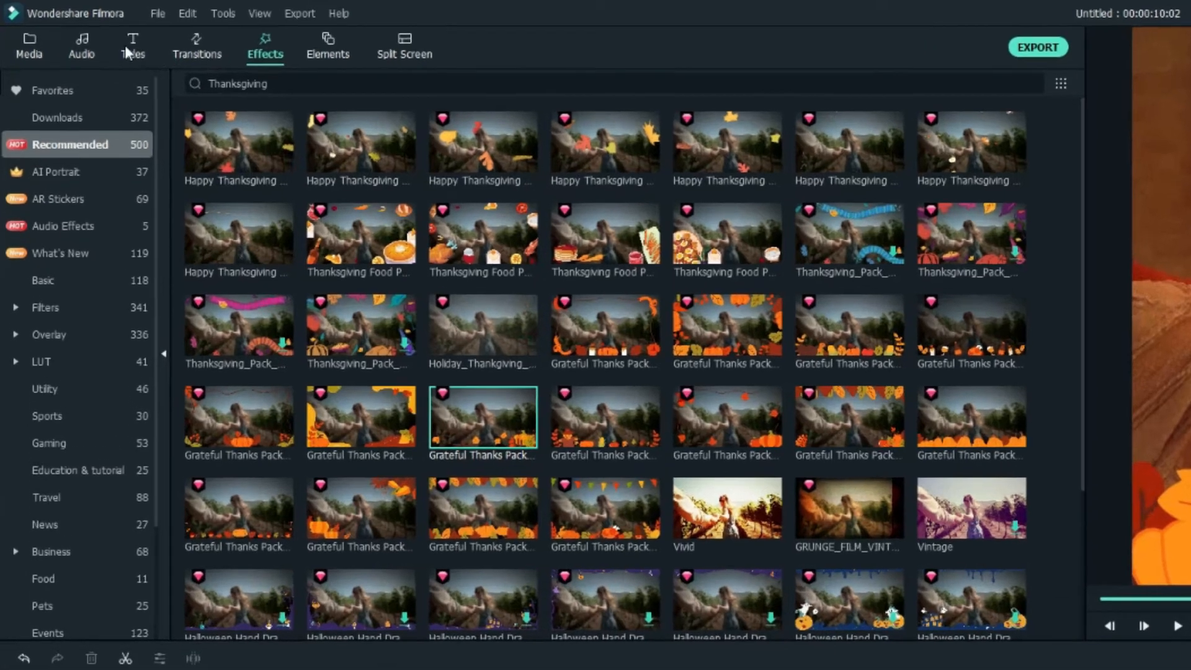
pyautogui.click(73, 26)
pyautogui.click(301, 93)
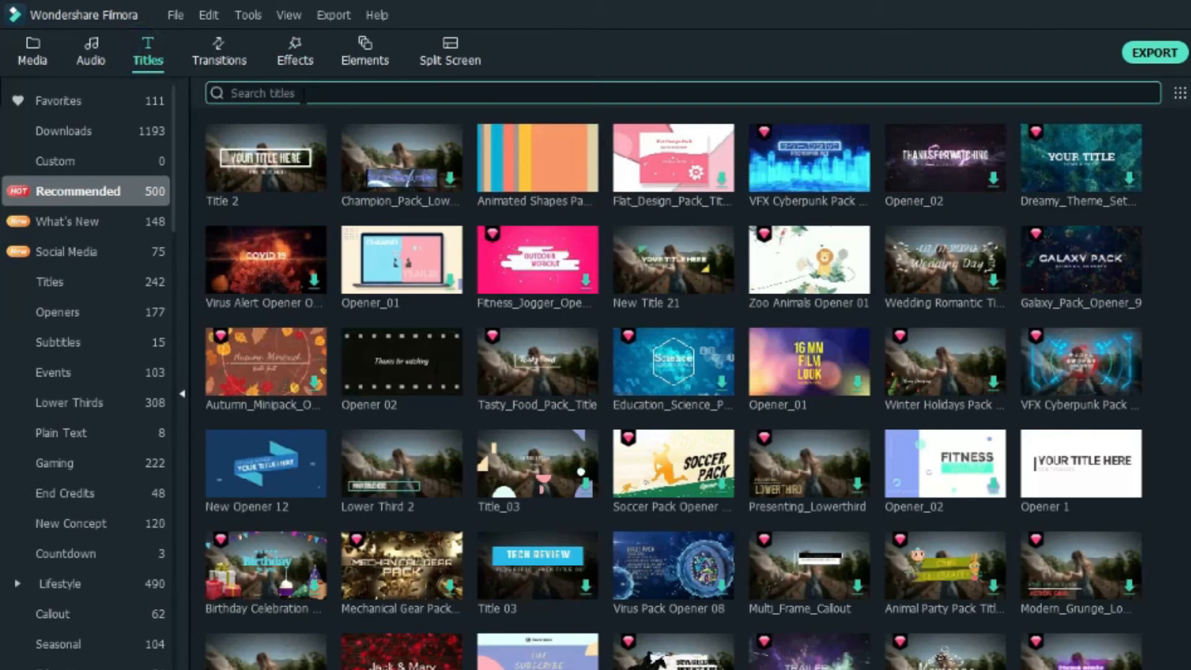
pyautogui.write('Thanksgiving')
pyautogui.press('Return')
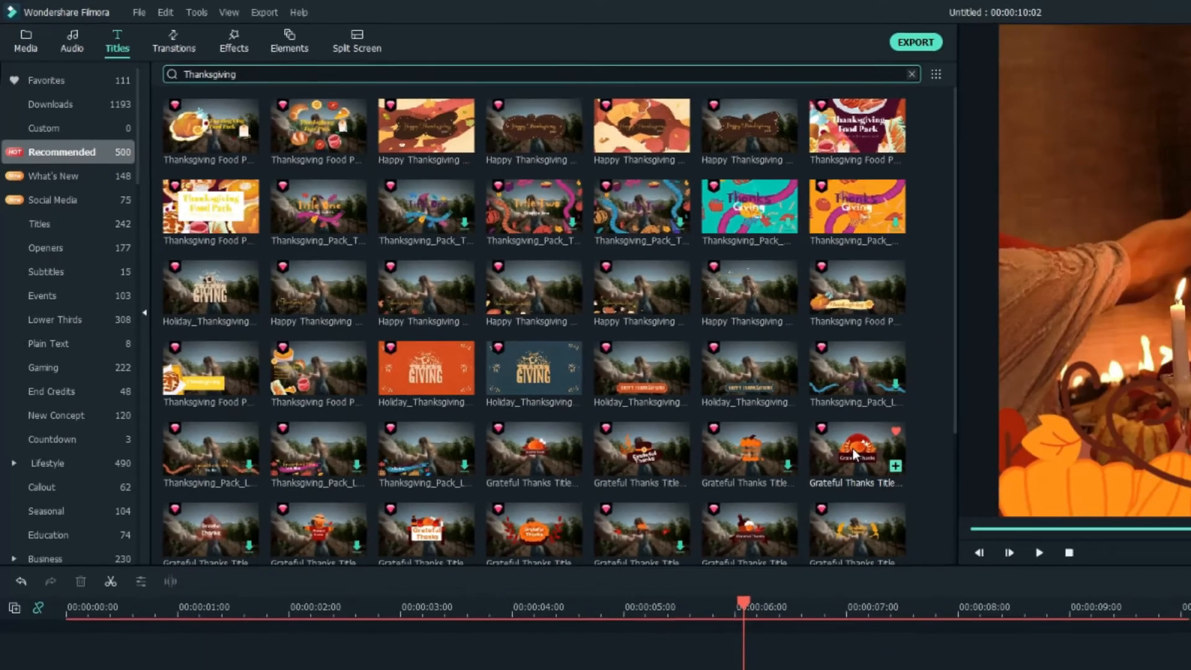
pyautogui.moveTo(1082, 565); pyautogui.dragTo(487, 434)
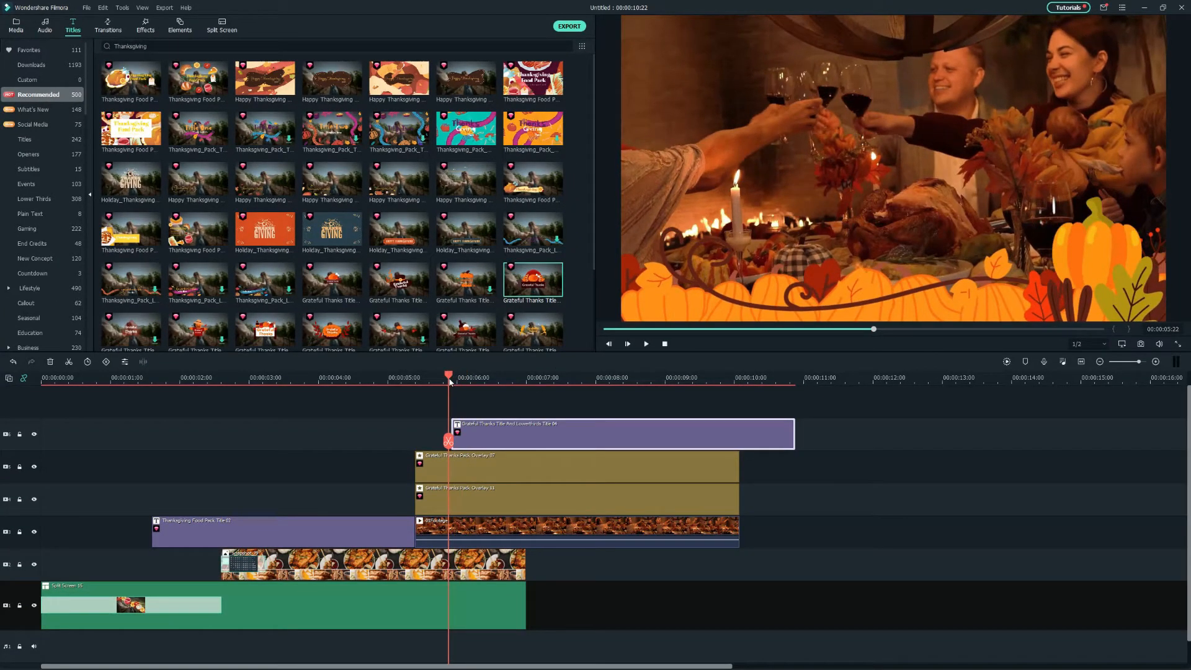
# Step: Start the Grateful Thanks title slightly earlier and shorten its end to match the end of 01Footage
pyautogui.click(444, 379)
pyautogui.moveTo(442, 379); pyautogui.dragTo(579, 397)
pyautogui.moveTo(785, 434); pyautogui.dragTo(738, 435)
# Step: Replace the turkey-badge title's "Grateful Thanks" text with "HAPPY THANKSGIVING" on two lines
pyautogui.moveTo(582, 377); pyautogui.dragTo(615, 388)
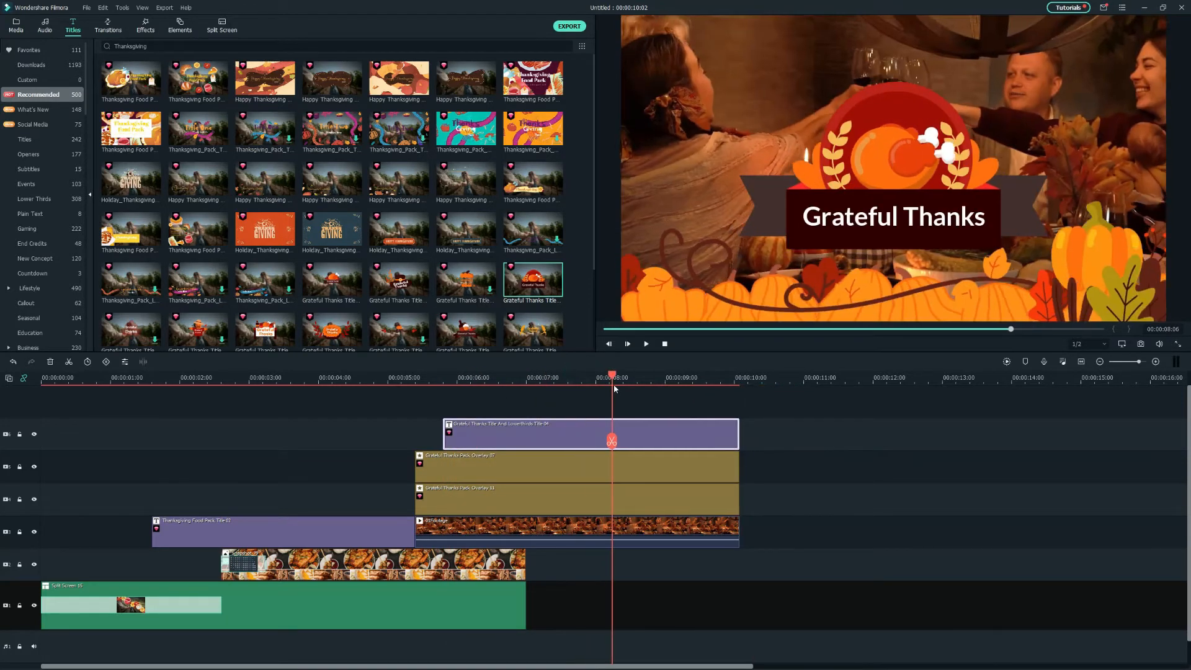
pyautogui.doubleClick(883, 227)
pyautogui.click(575, 344)
pyautogui.doubleClick(577, 435)
pyautogui.click(229, 97)
pyautogui.press('BackSpace')
pyautogui.press('BackSpace')
pyautogui.press('BackSpace')
pyautogui.press('BackSpace')
pyautogui.press('BackSpace')
pyautogui.press('BackSpace')
pyautogui.press('BackSpace')
pyautogui.press('BackSpace')
pyautogui.press('BackSpace')
pyautogui.press('BackSpace')
pyautogui.press('BackSpace')
pyautogui.press('BackSpace')
pyautogui.press('BackSpace')
pyautogui.press('BackSpace')
pyautogui.press('BackSpace')
pyautogui.write('HAPPY')
pyautogui.press('Return')
pyautogui.write('THANKSGIVING')
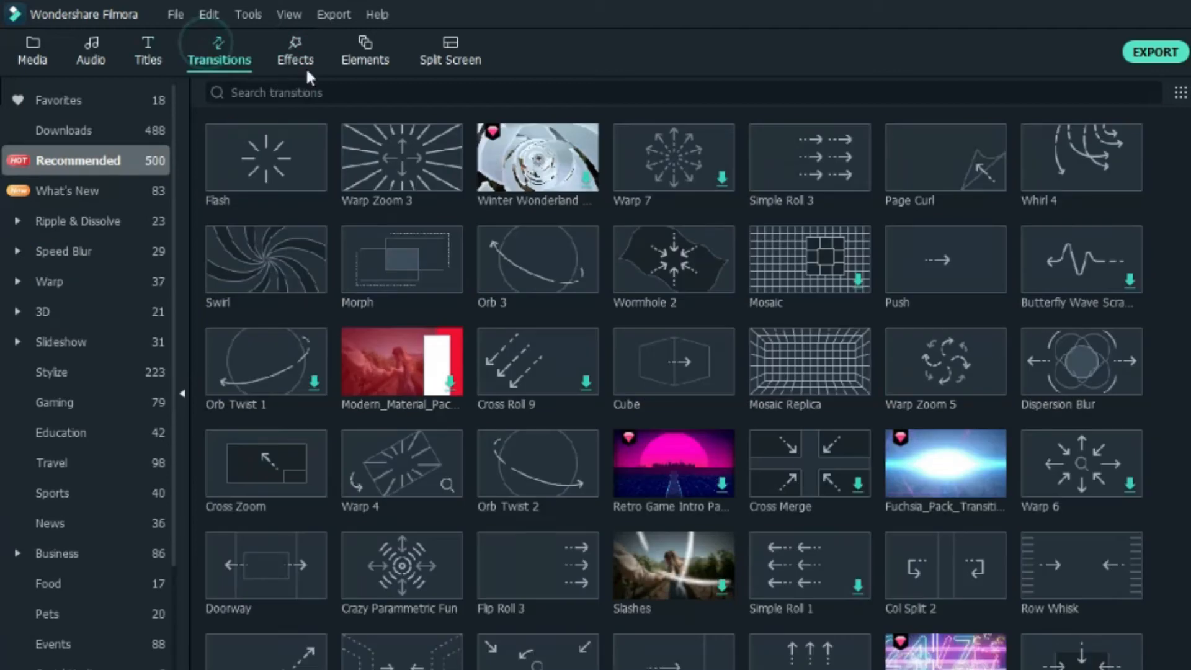
# Step: Search the transitions for "Thanksgiving" and add a Thanksgiving Food Pack transition between the food-ring title and 01Footage
pyautogui.click(308, 92)
pyautogui.write('Thanksgi')
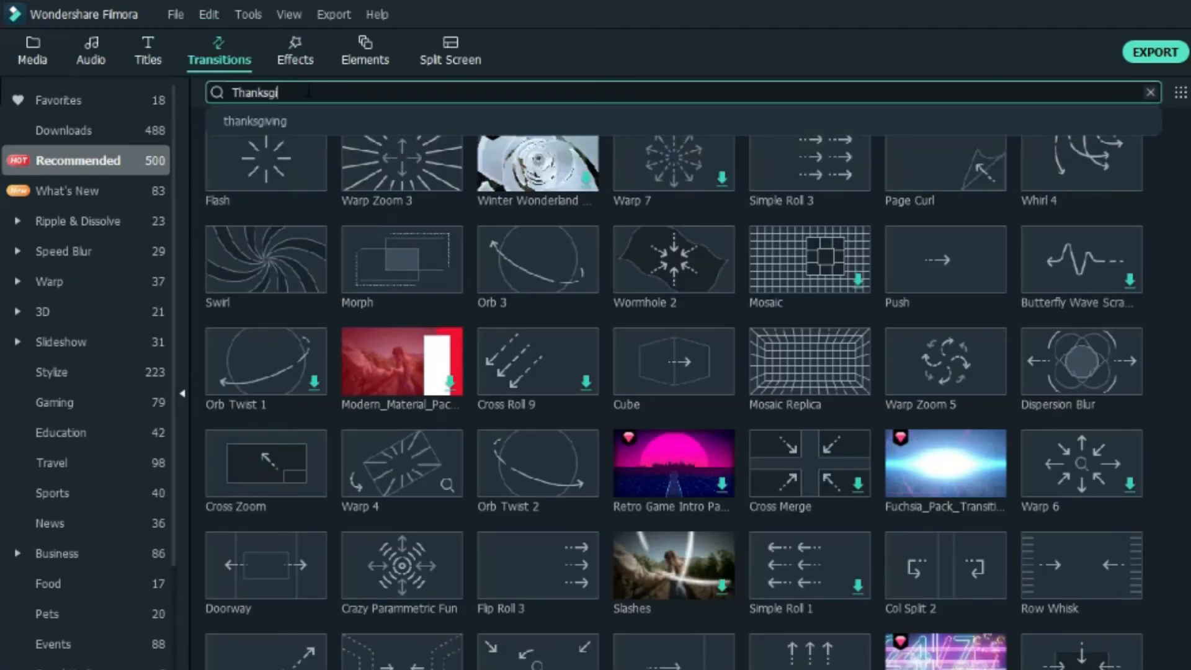
pyautogui.write('ving')
pyautogui.press('Return')
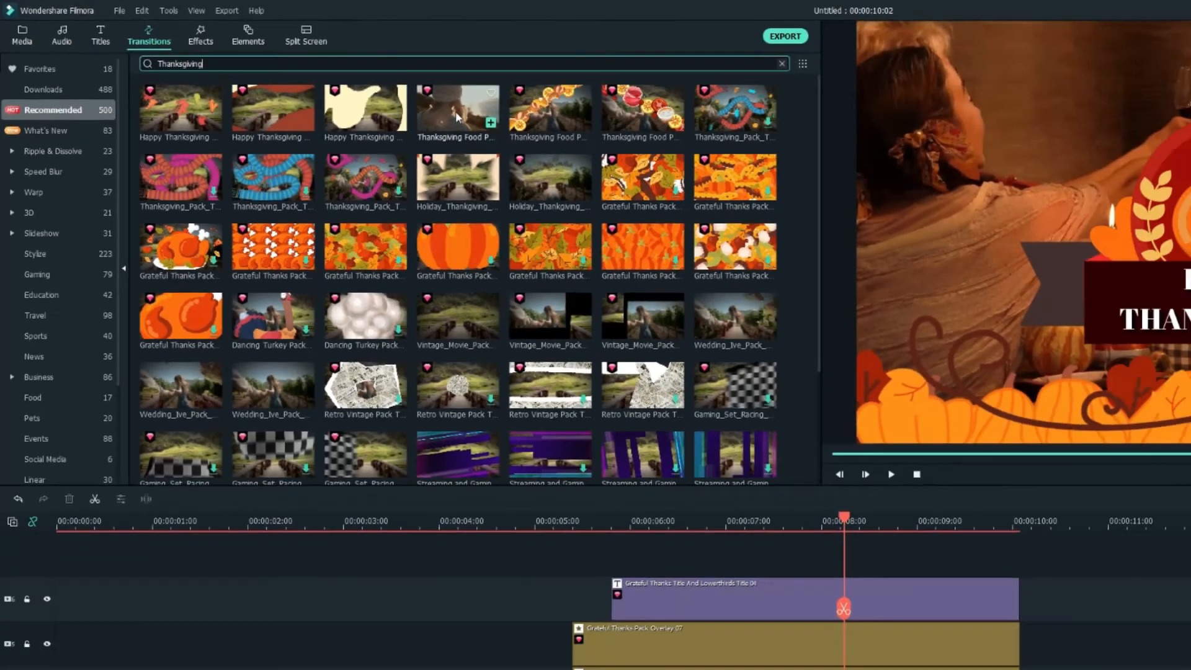
pyautogui.moveTo(671, 164); pyautogui.dragTo(444, 538)
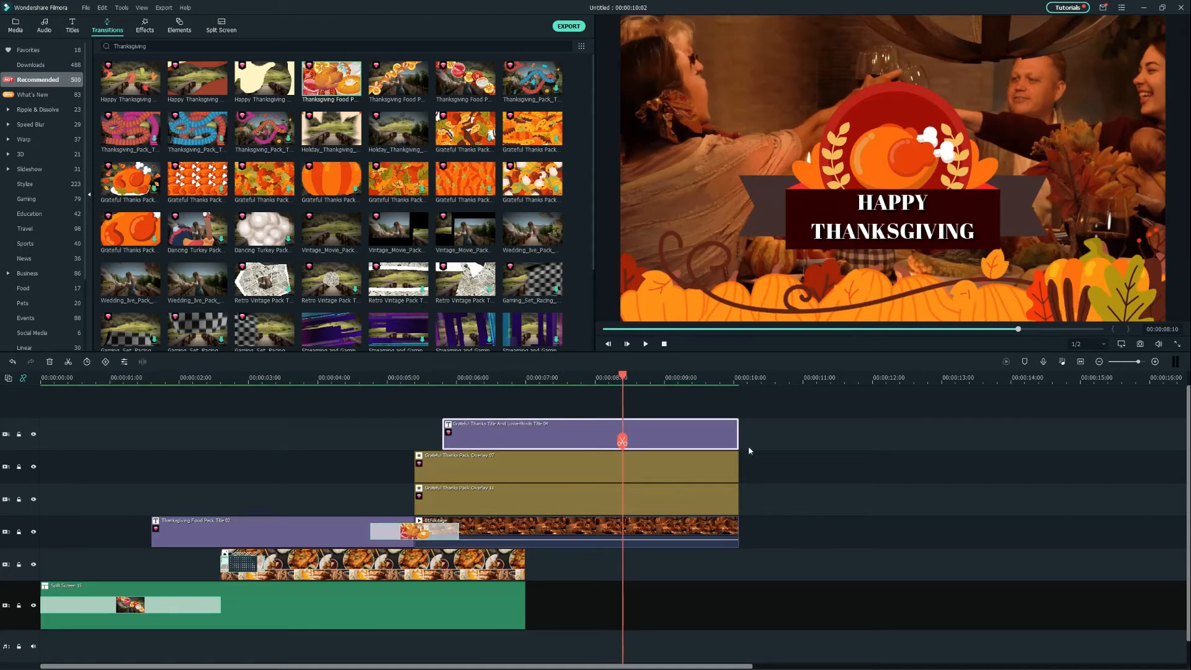
# Step: Play the finished video from the beginning to review it
pyautogui.moveTo(622, 375); pyautogui.dragTo(39, 397)
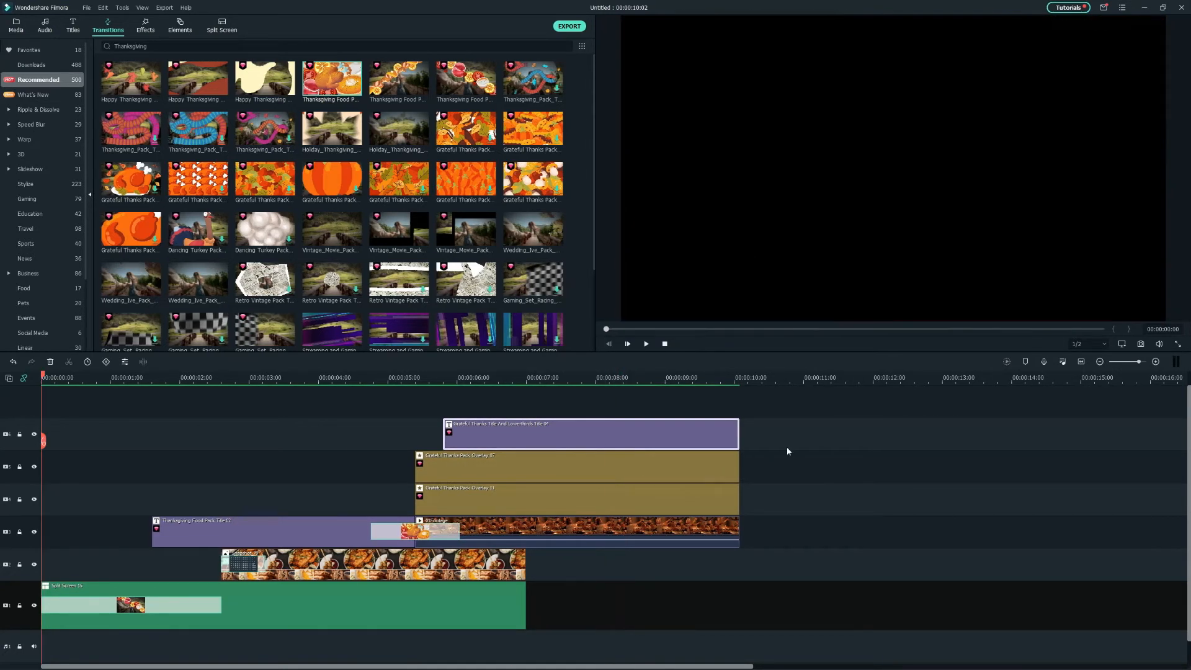
pyautogui.press('space')
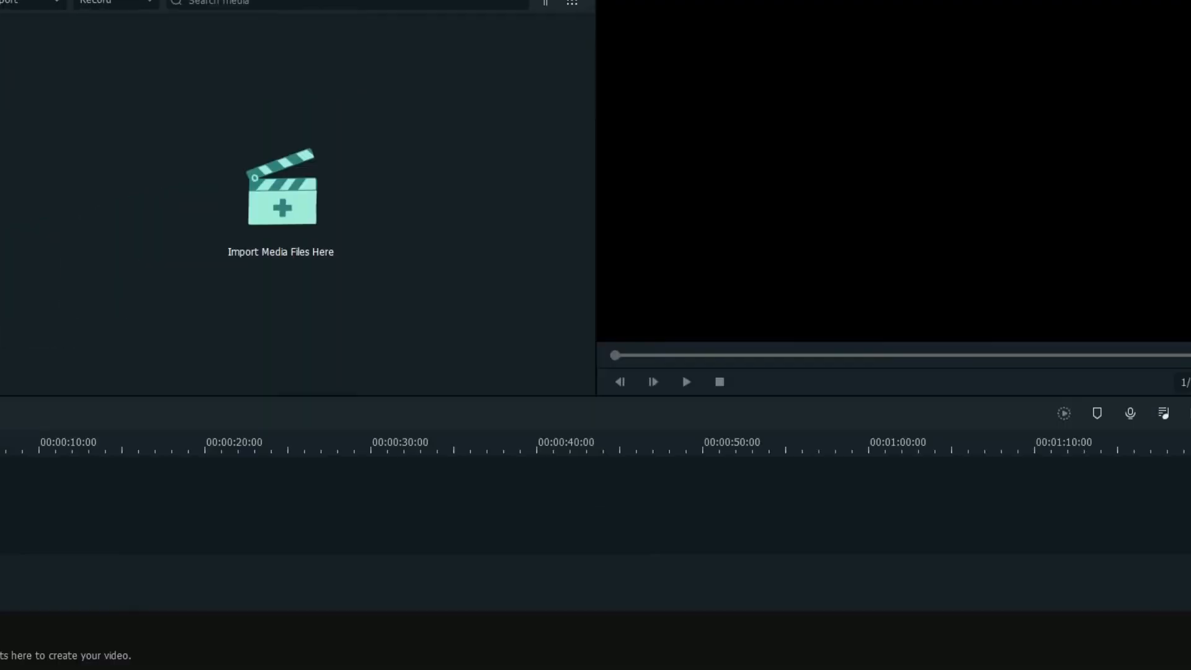
# Step: Open the tutorials in the empty project and import the "Cool Ending for Your Tutorial Video" template
pyautogui.click(862, 20)
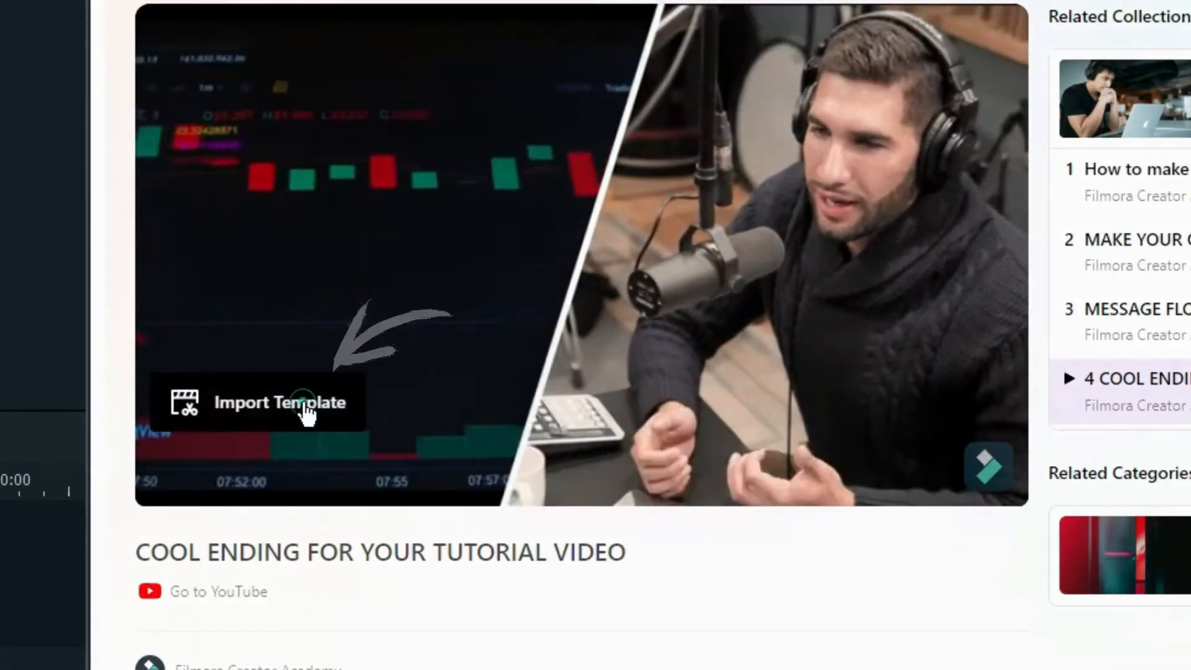
pyautogui.click(307, 409)
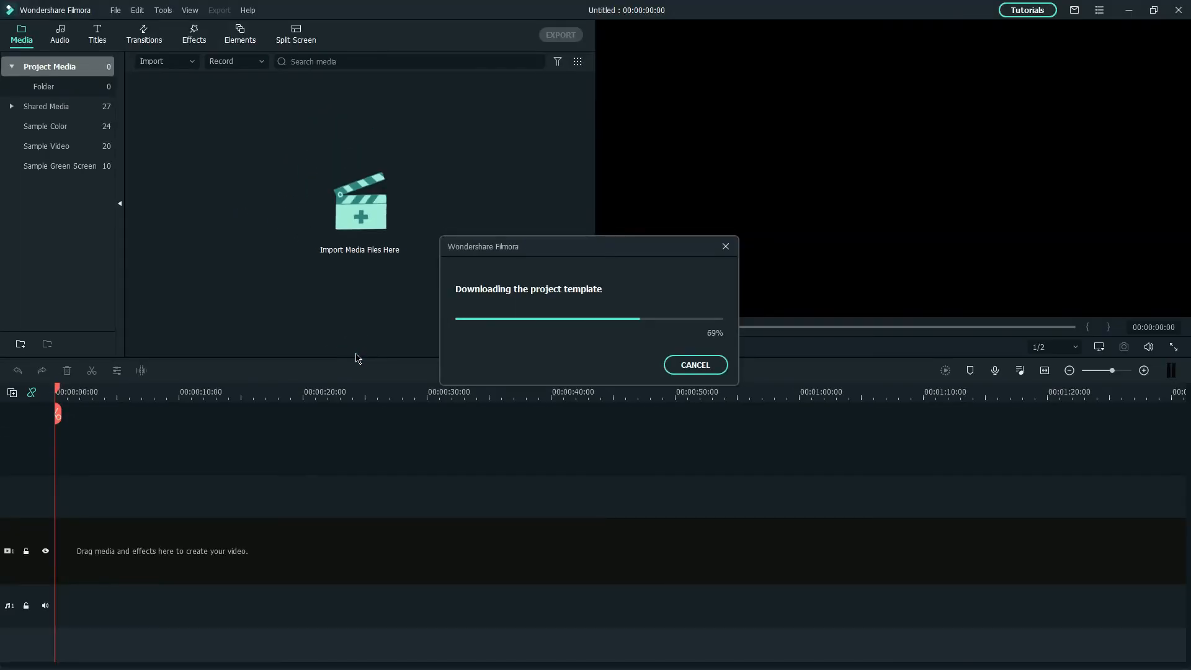